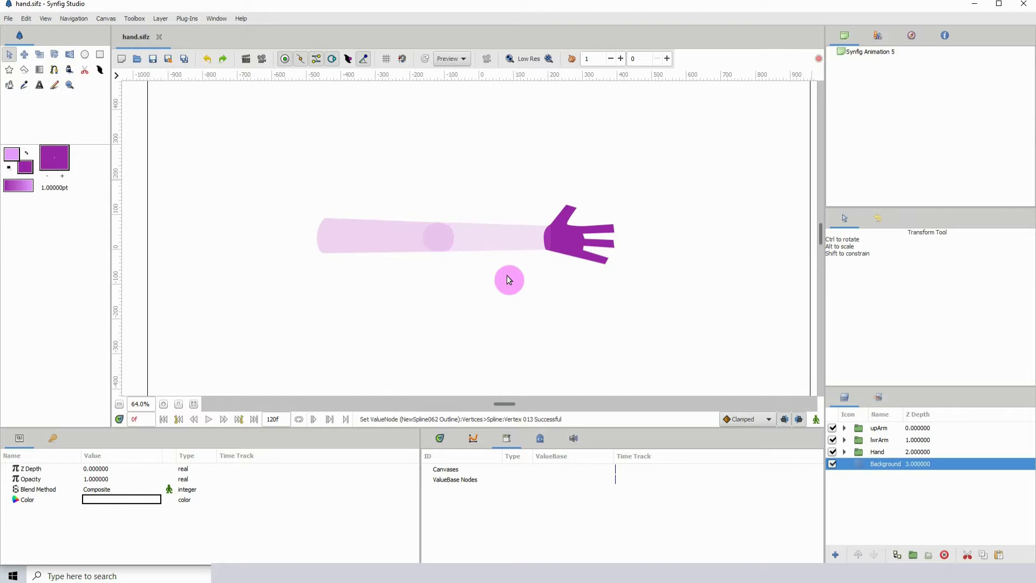
Add a Skeleton layer above upArm and drag its Bone 1 down below the arm.
left_click(868, 452)
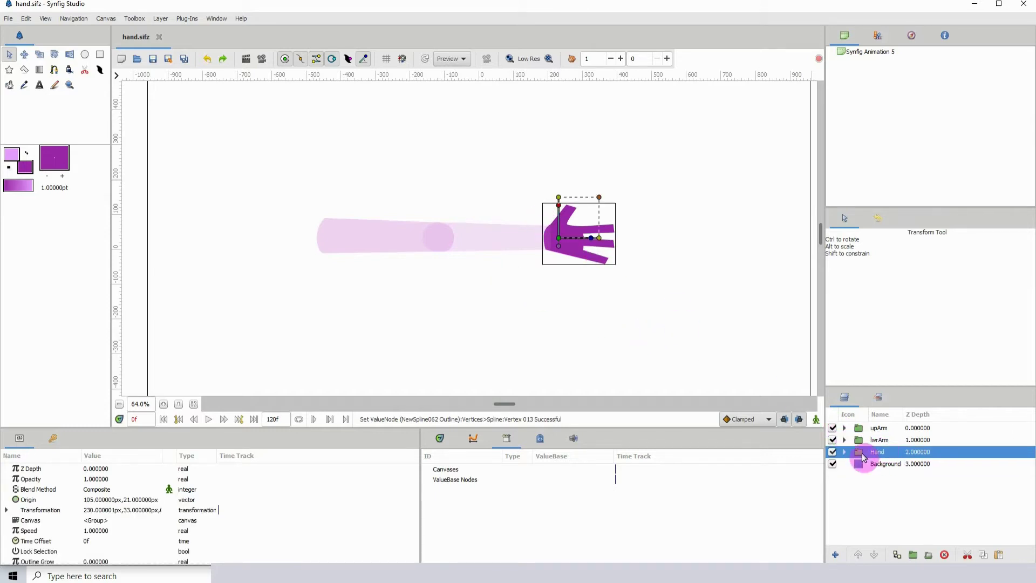
left_click(883, 440)
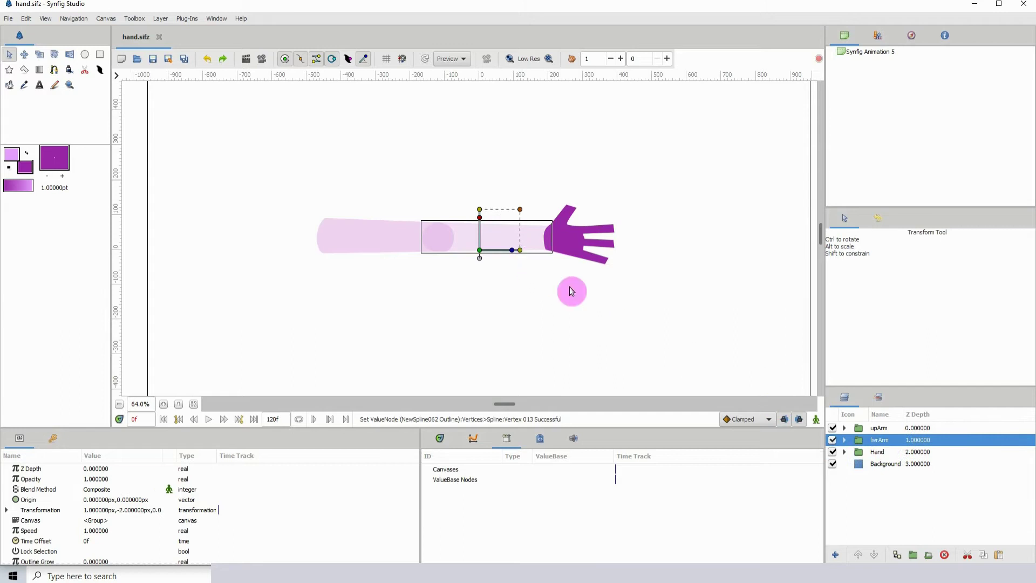
left_click(884, 427)
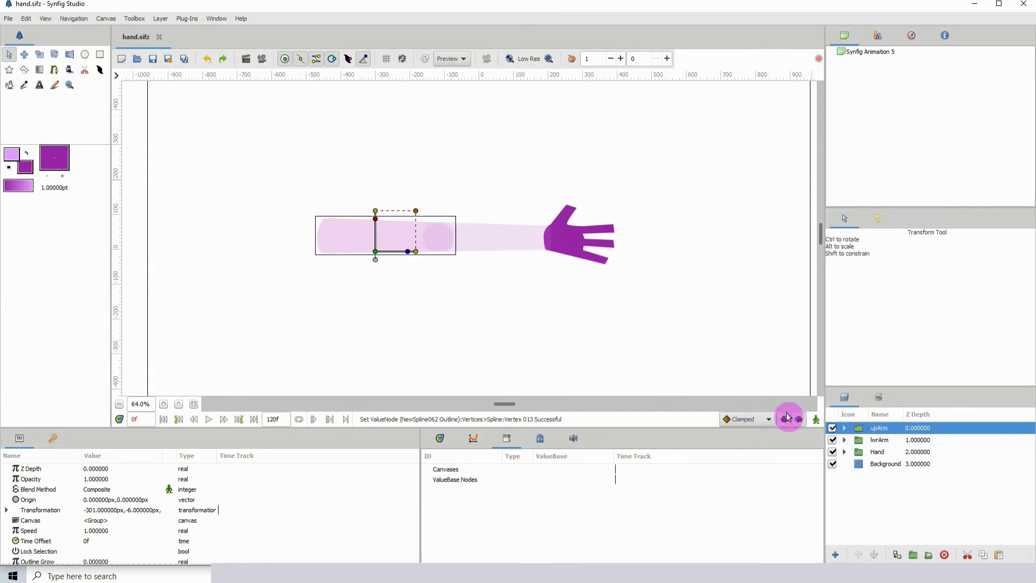
right_click(901, 432)
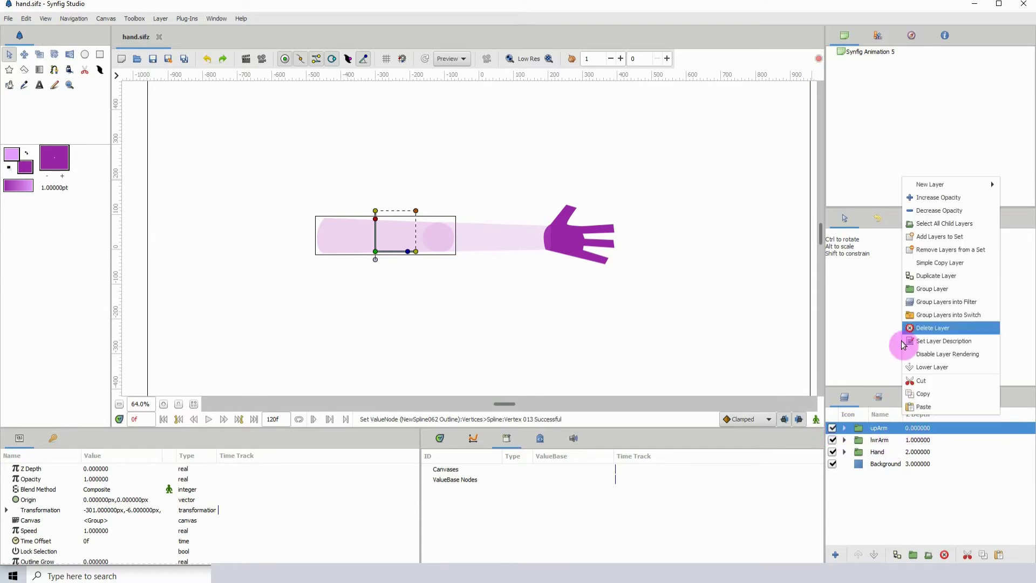
mouse_move(919, 186)
mouse_move(858, 276)
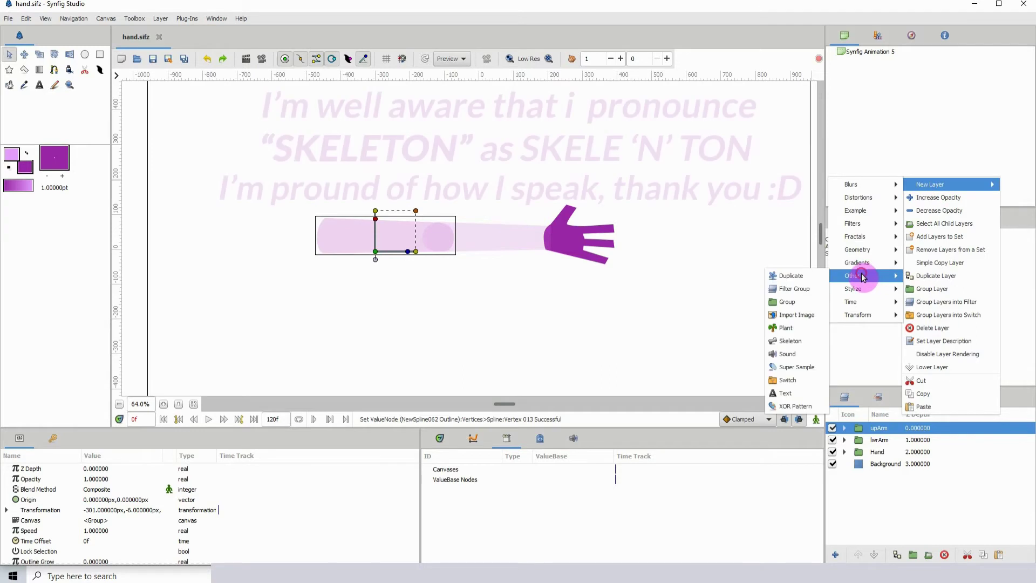
left_click(795, 341)
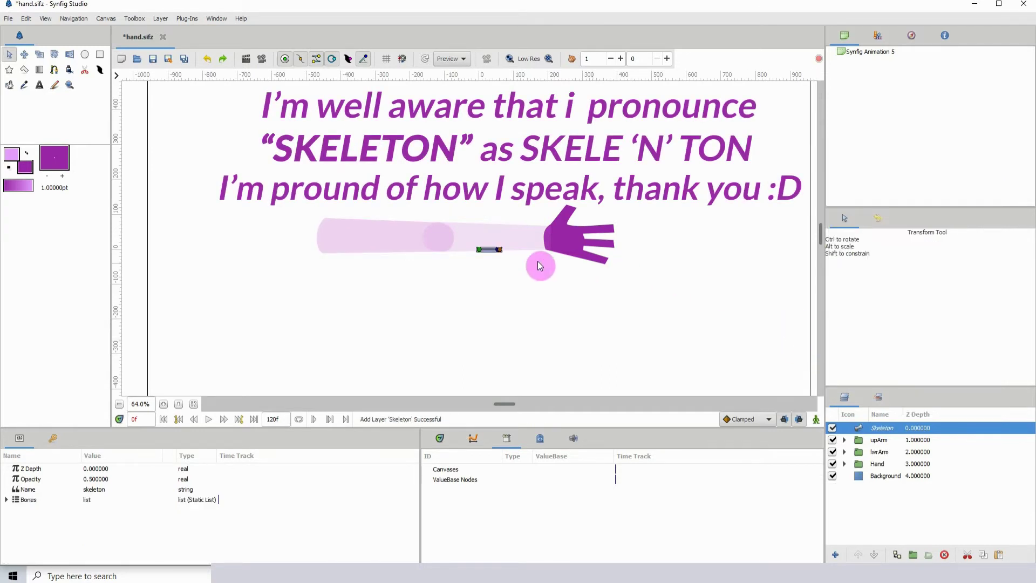
mouse_move(478, 248)
left_mouse_down()
mouse_move(488, 271)
mouse_move(550, 319)
left_mouse_up()
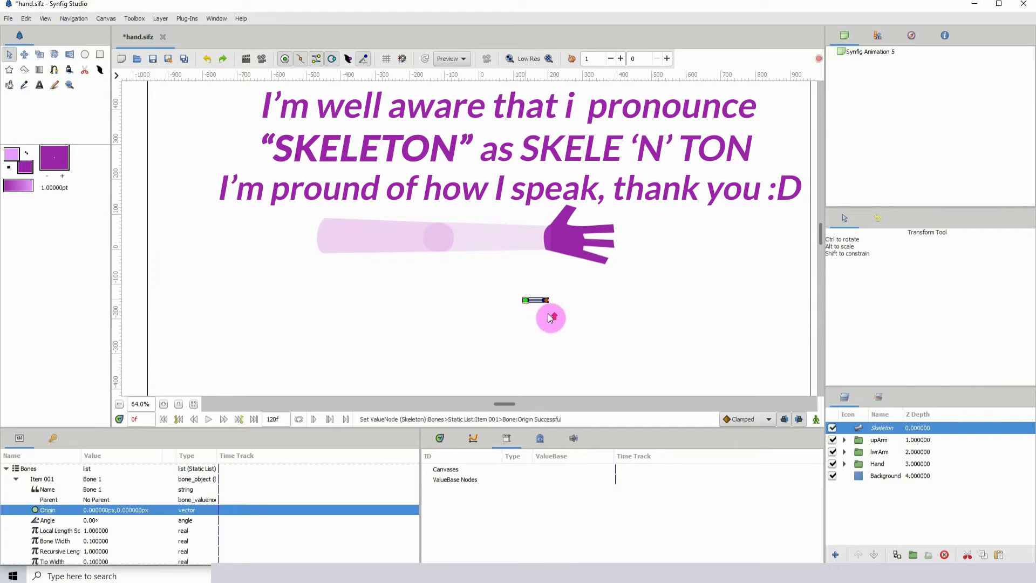
At 100% zoom, reposition Bone 1 and stretch it into a long, nearly horizontal line.
left_click(163, 404)
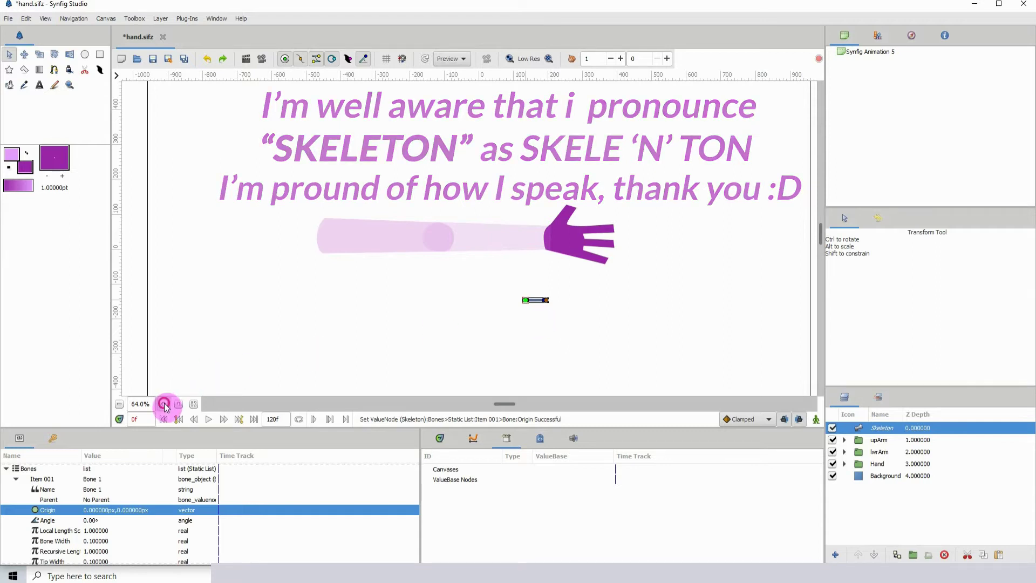
left_click(164, 404)
right_click(357, 288)
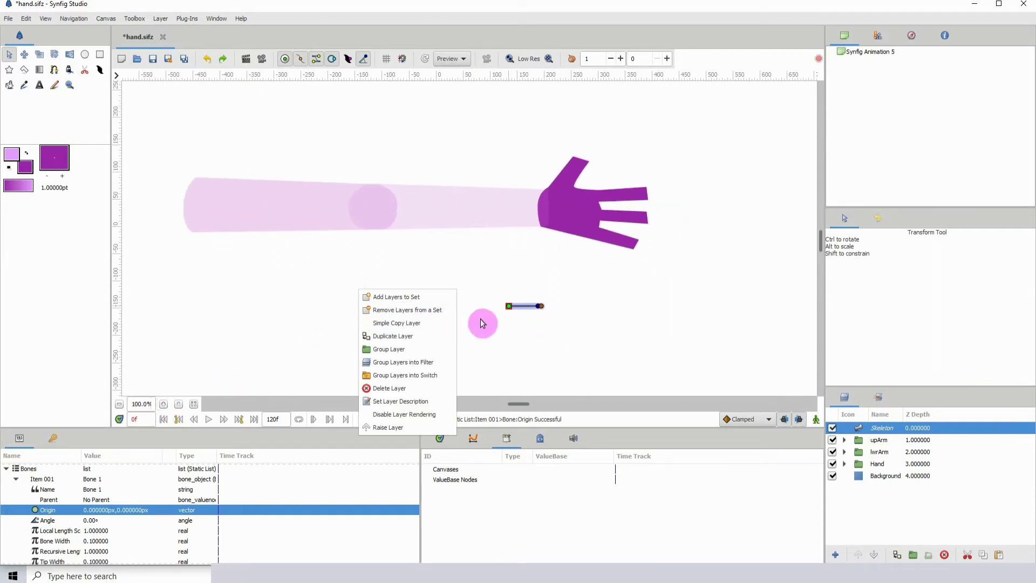
left_click(514, 309)
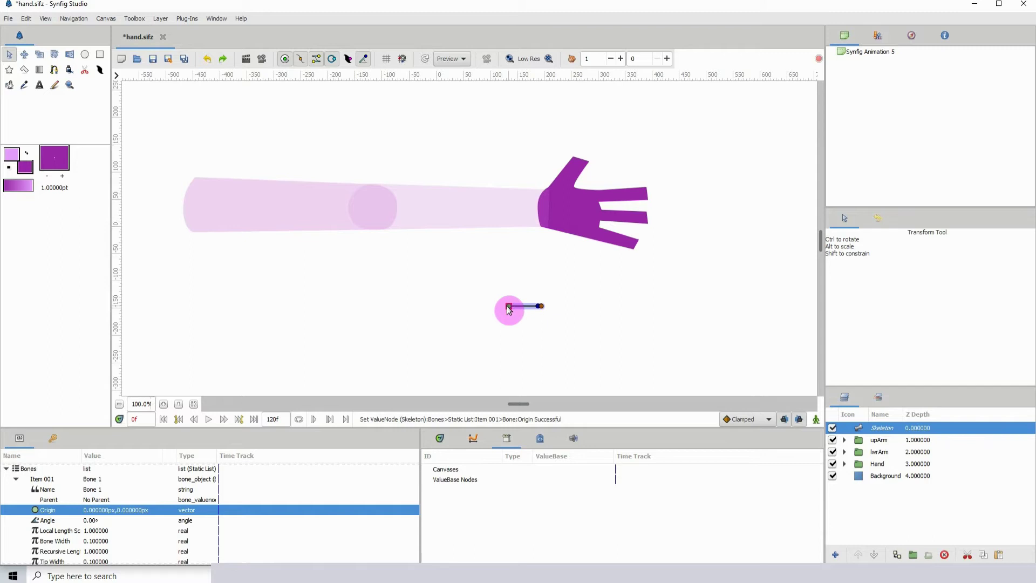
left_click_drag(488, 323, 447, 301)
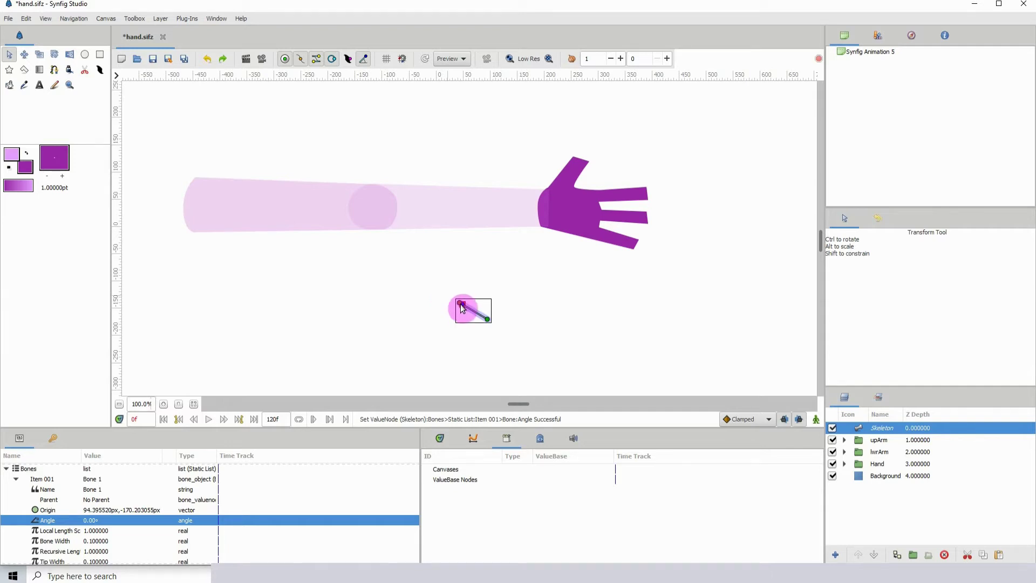
left_click(459, 307)
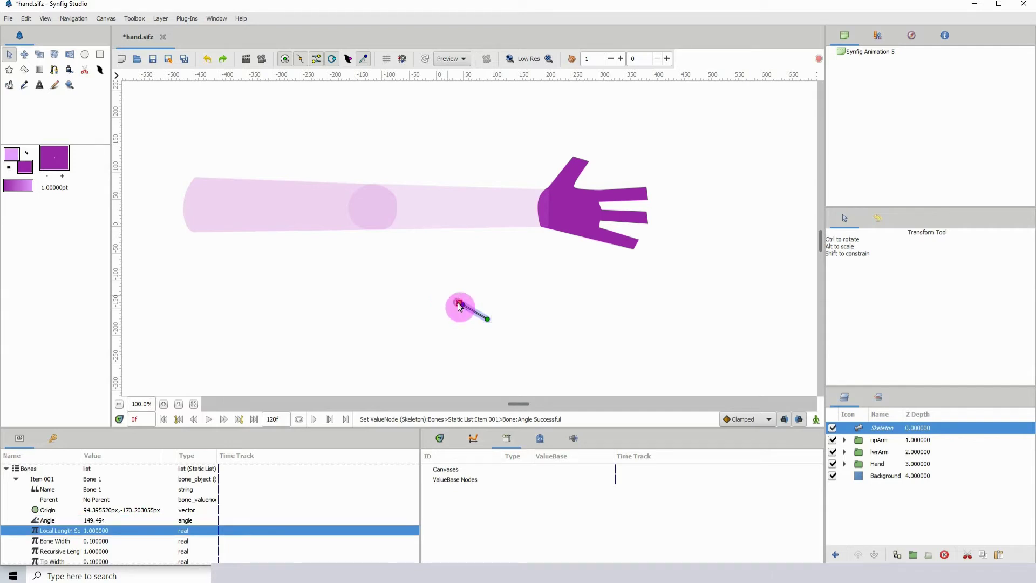
left_click_drag(458, 305, 603, 314)
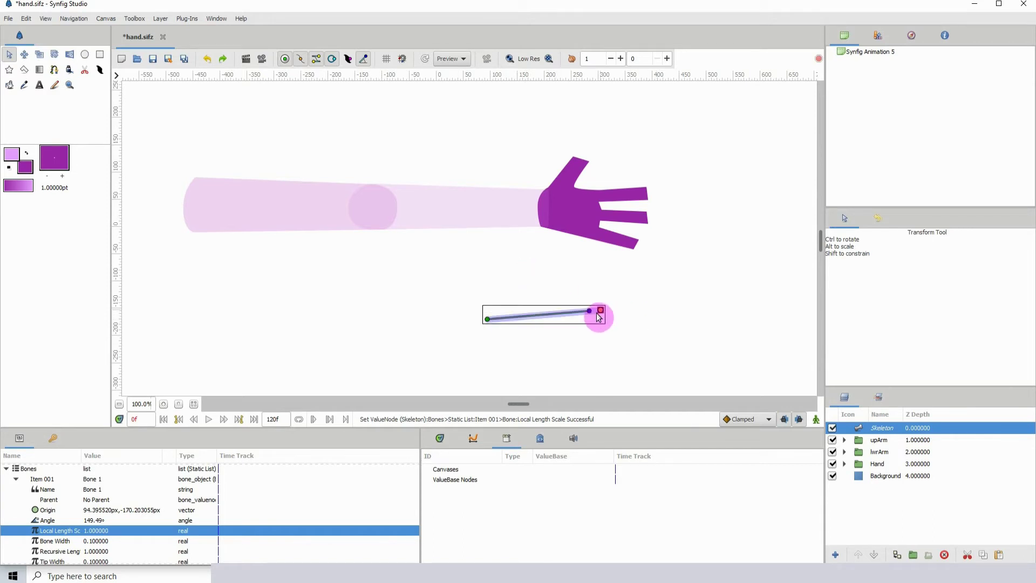
Group the Skeleton, upArm, lwrArm and Hand layers, then select Skeleton inside the group.
left_click(880, 465, "shift")
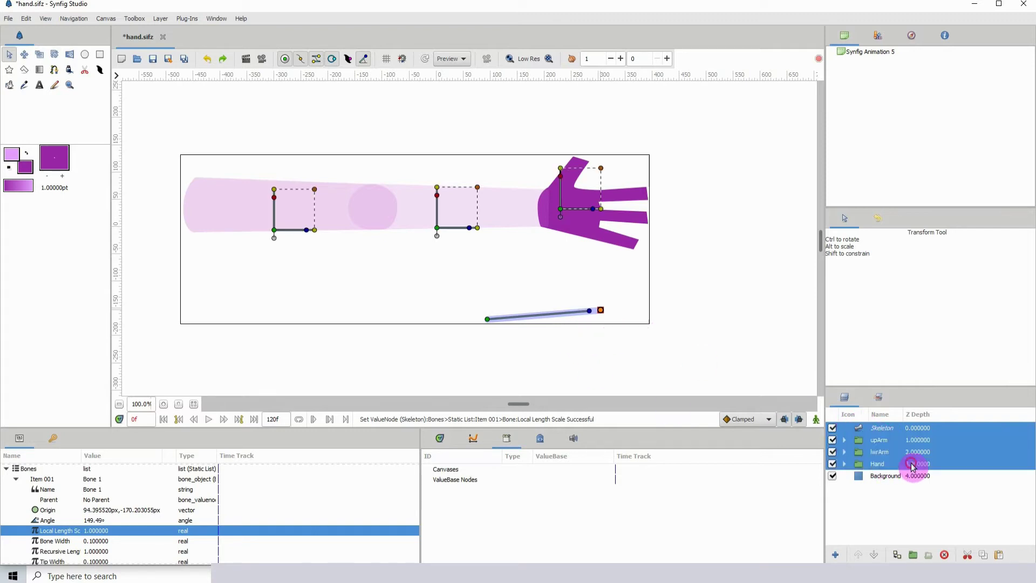
left_click(911, 555)
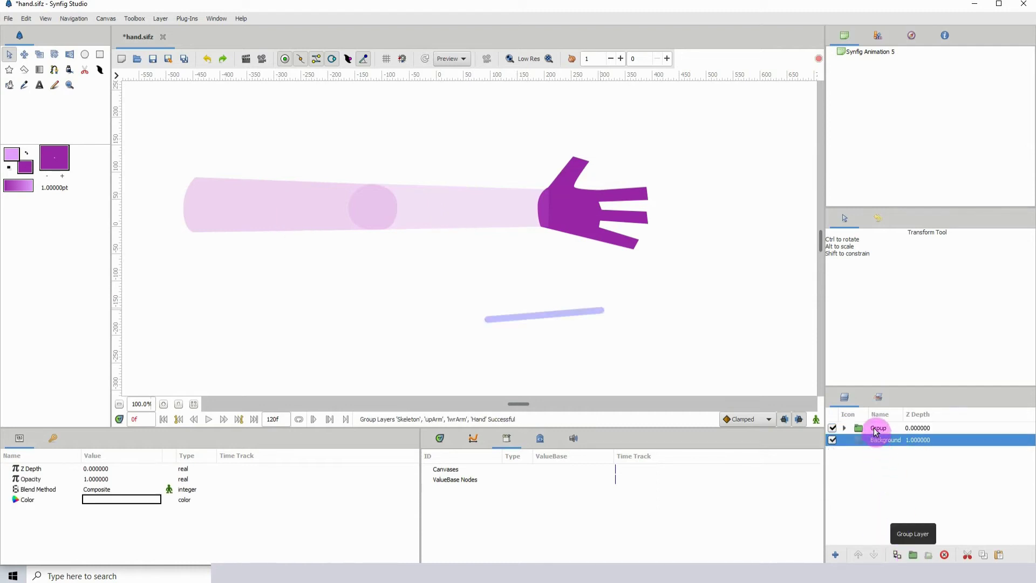
left_click(878, 429)
left_click(517, 316)
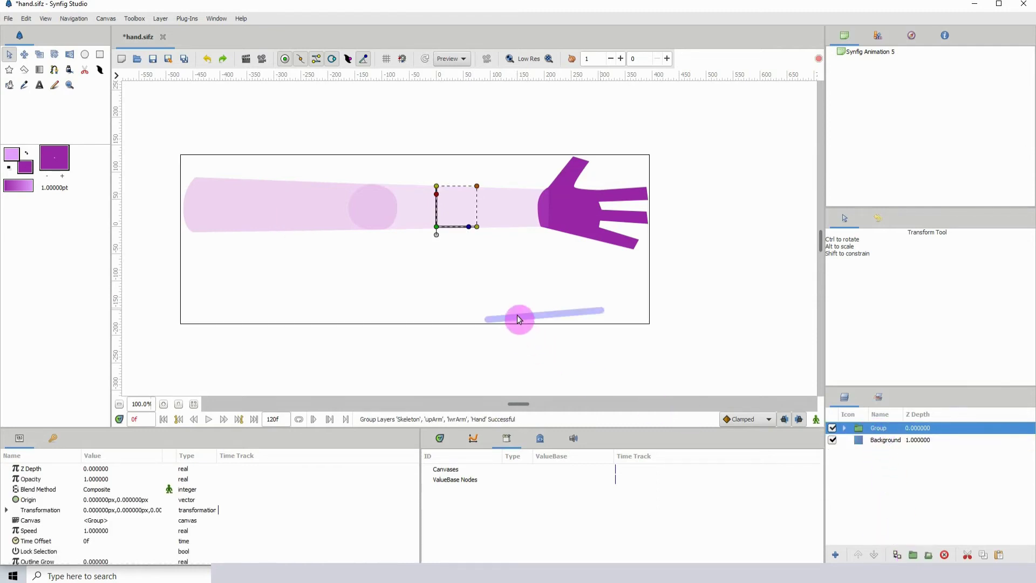
left_click(488, 322)
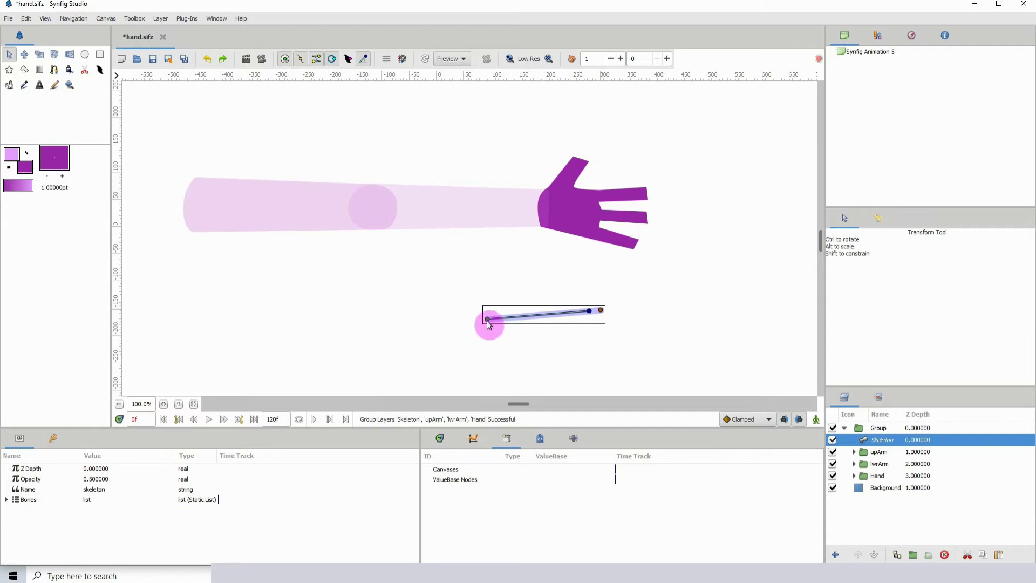
Move Bone 1's starting point to the shoulder of the upper arm.
left_click(362, 261)
left_click(197, 205)
left_click(296, 211)
left_click(300, 198)
Level Bone 1 at about 0.22° and lengthen it to scale 4.385649, ending at the elbow.
mouse_move(300, 198)
left_mouse_down()
mouse_move(305, 213)
mouse_move(341, 209)
left_mouse_up()
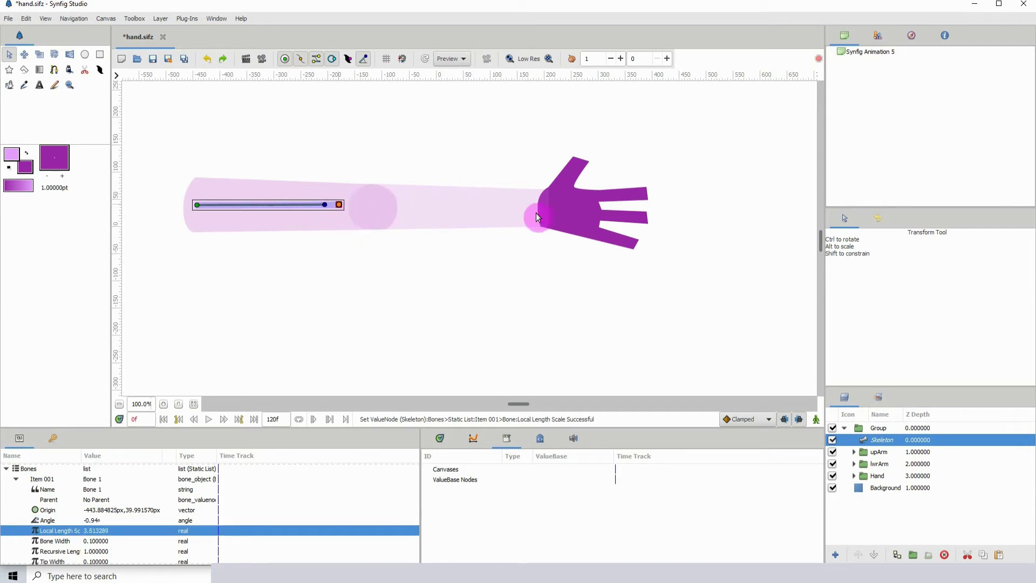
left_click_drag(324, 204, 325, 207)
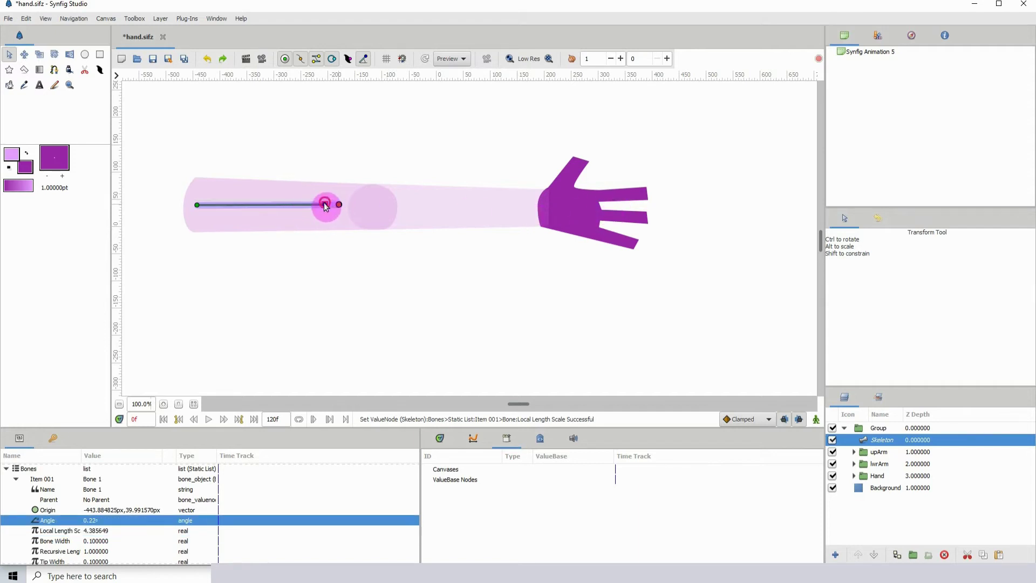
Create a child bone of Bone 1 and move its origin to the elbow.
right_click(340, 204)
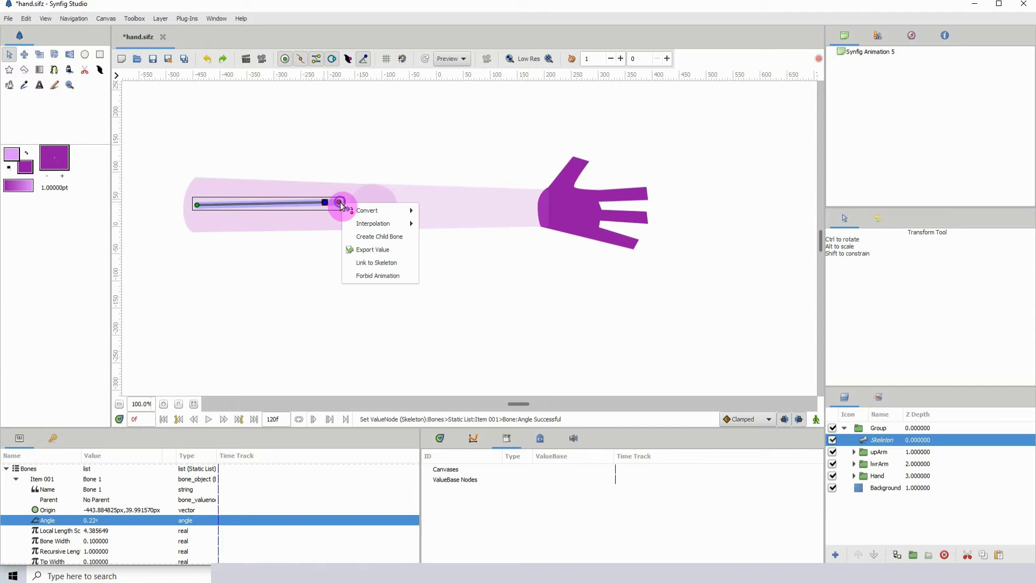
mouse_move(350, 223)
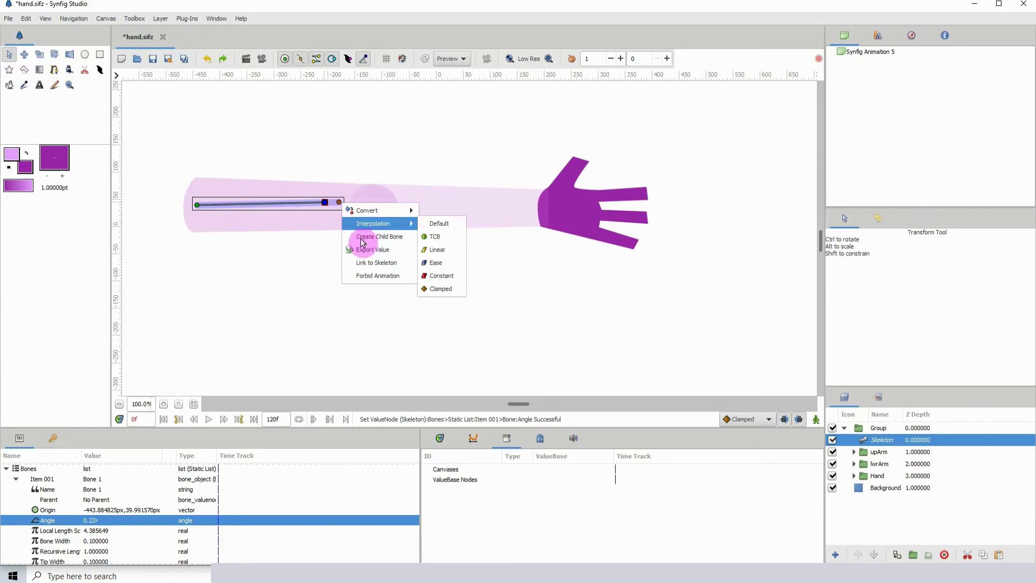
left_click(387, 241)
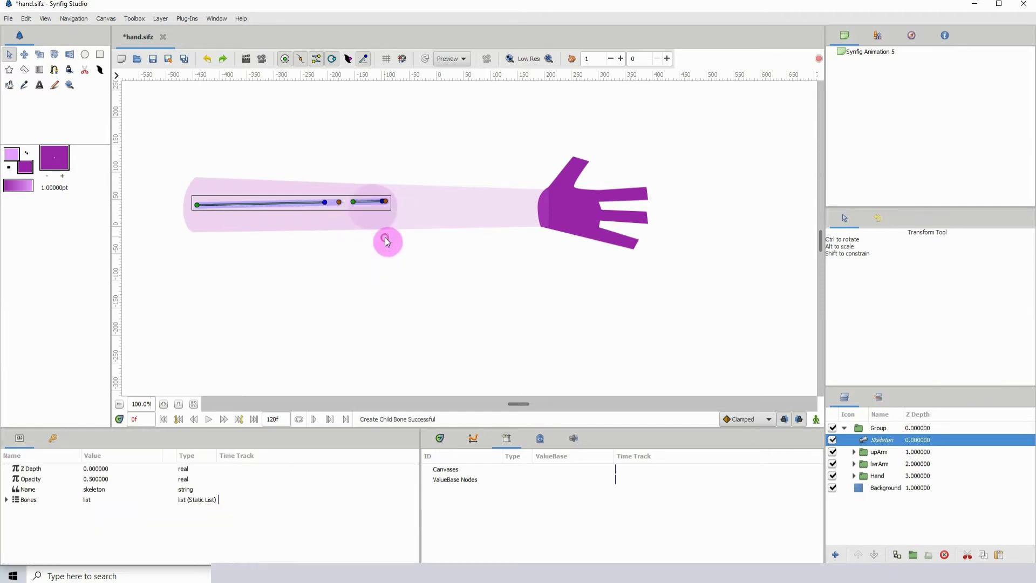
left_click(352, 205)
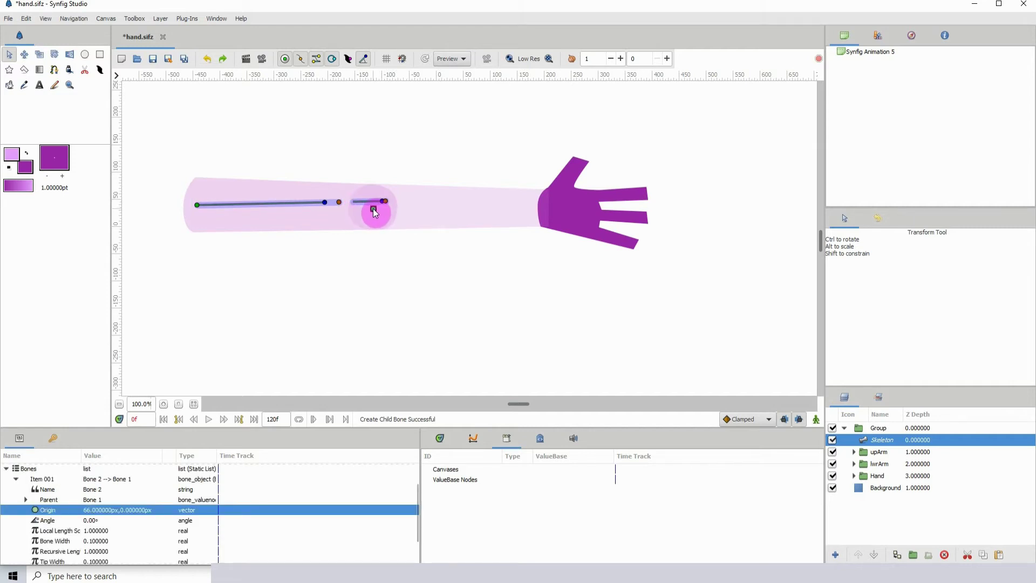
left_click_drag(375, 211, 518, 216)
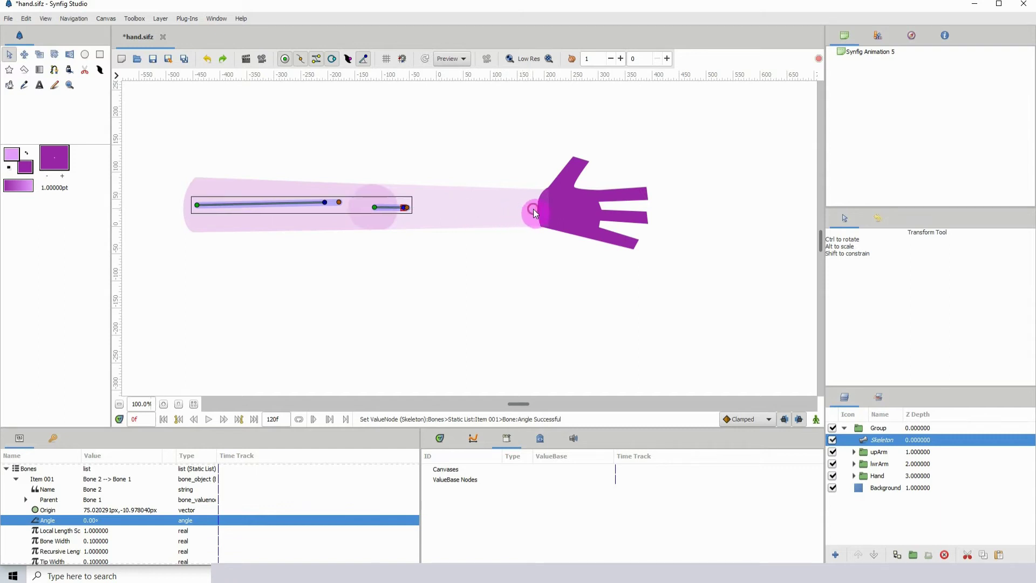
Aim Bone 2 toward the wrist, stretch it there and level it horizontally.
left_click_drag(411, 212, 549, 214)
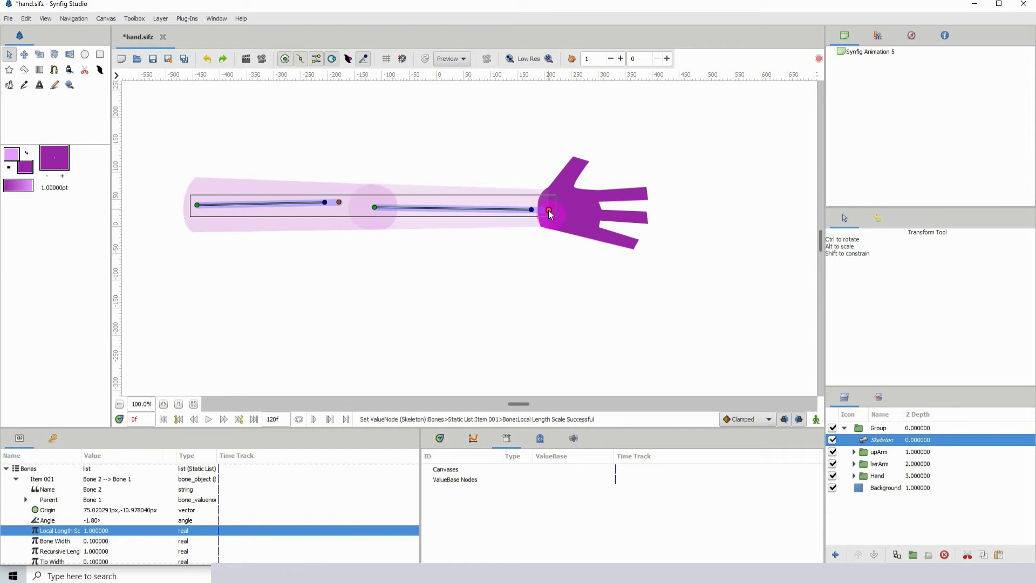
left_click_drag(339, 205, 376, 214)
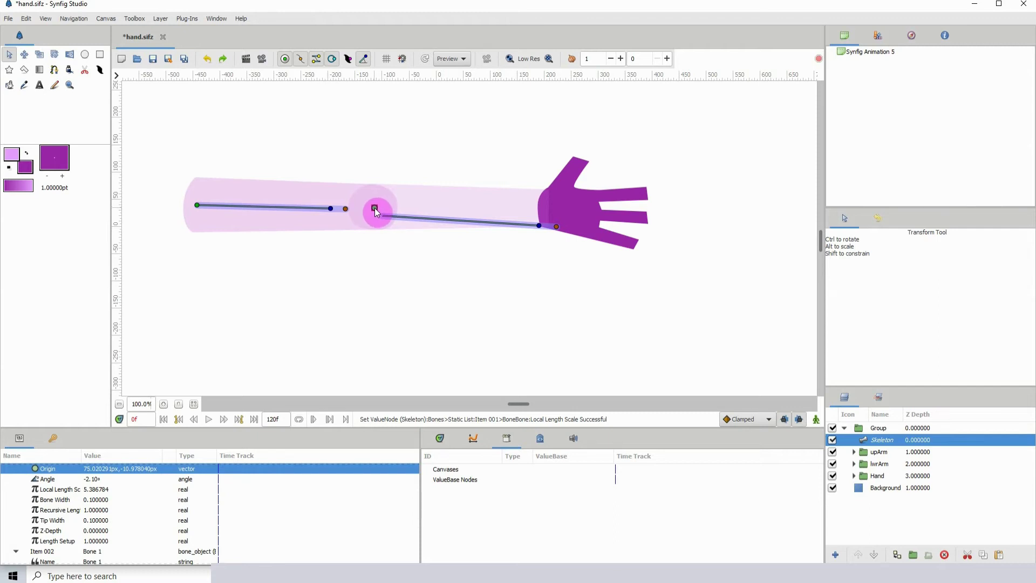
left_click(376, 212)
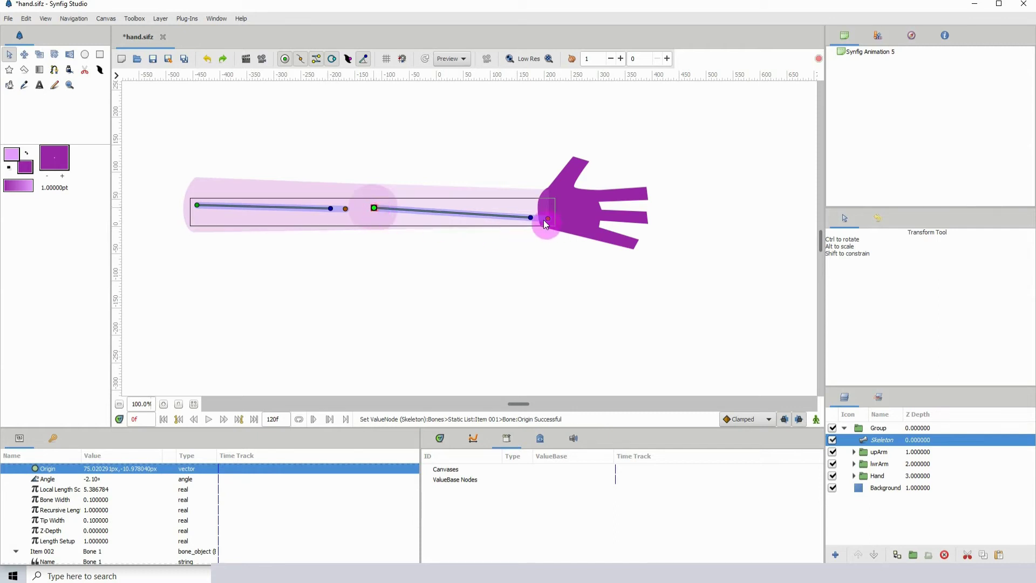
left_click_drag(548, 219, 544, 214)
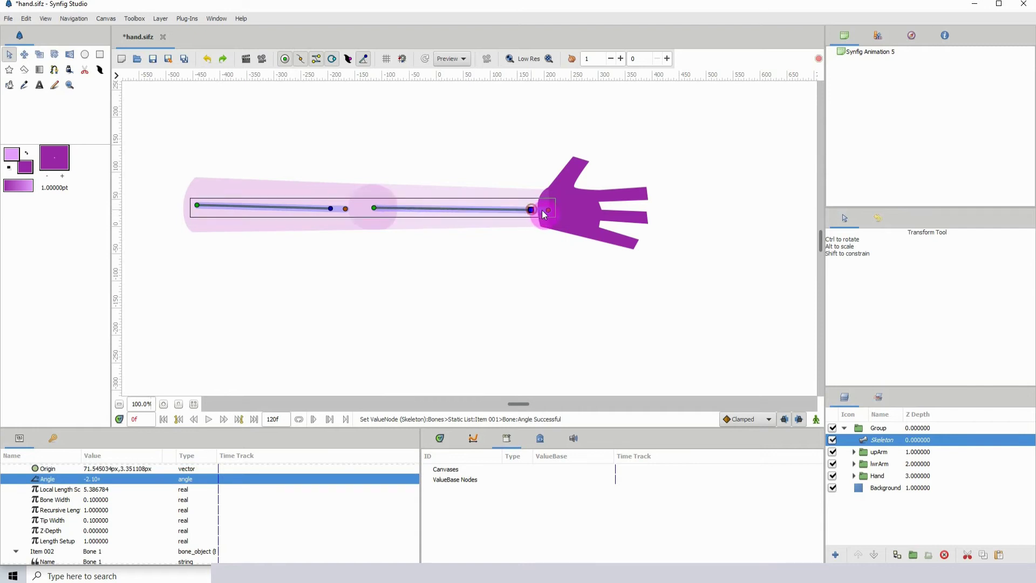
Create a child hand bone from the lower-arm bone, starting at the wrist and reaching into the palm.
right_click(532, 211)
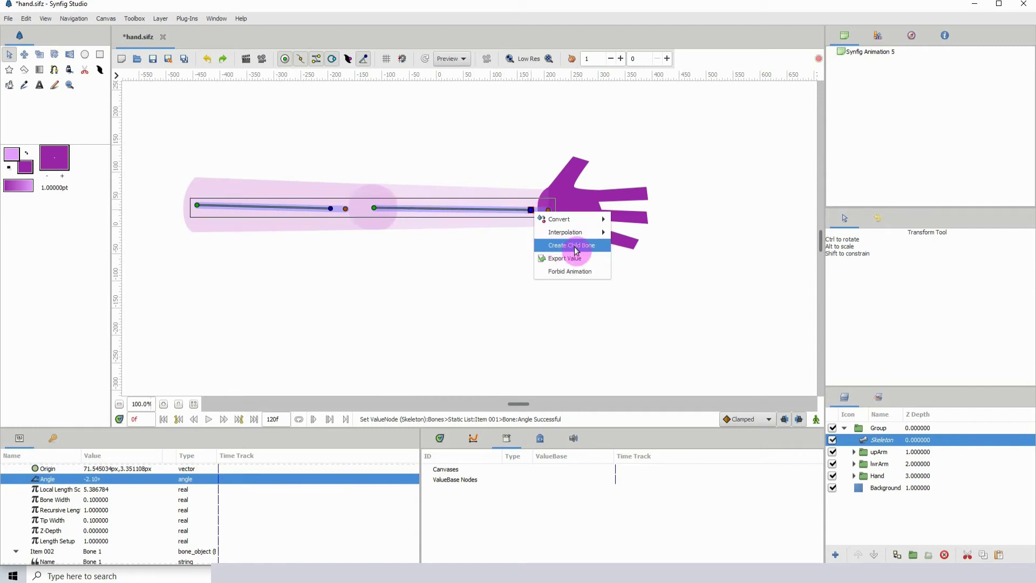
left_click(572, 249)
left_click_drag(567, 215, 529, 210)
left_click(543, 211)
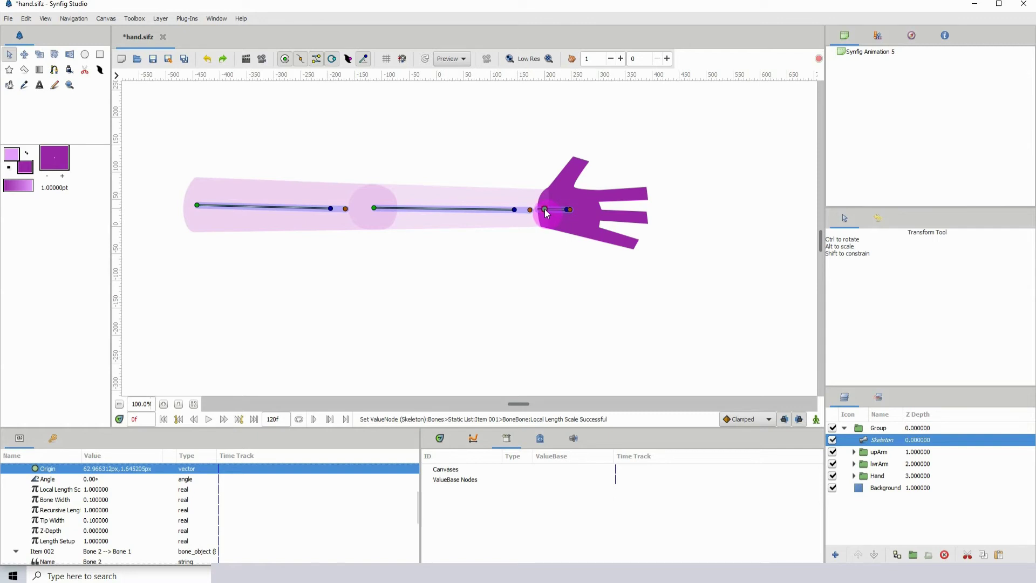
left_click_drag(546, 212, 577, 218)
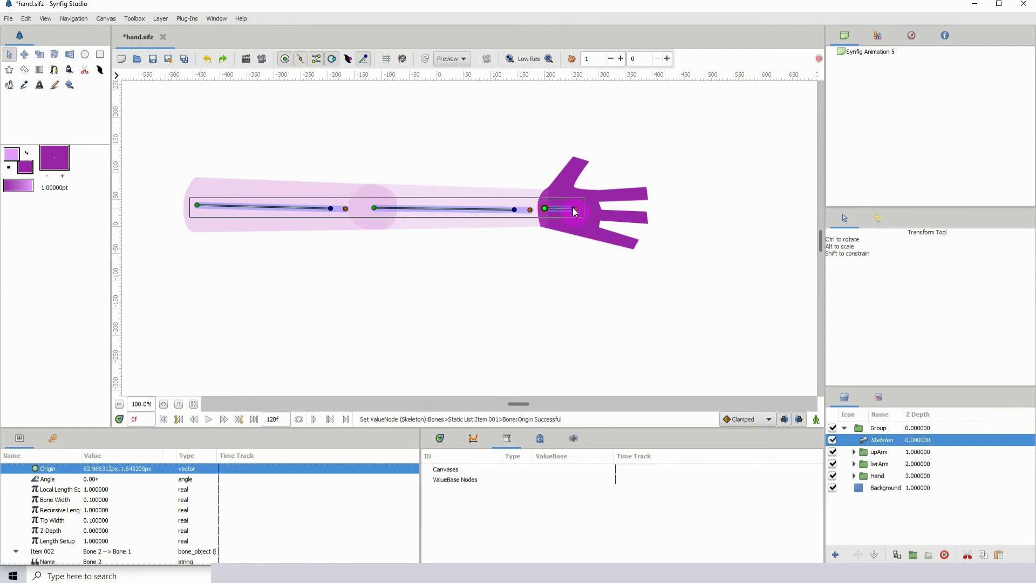
left_click(578, 211)
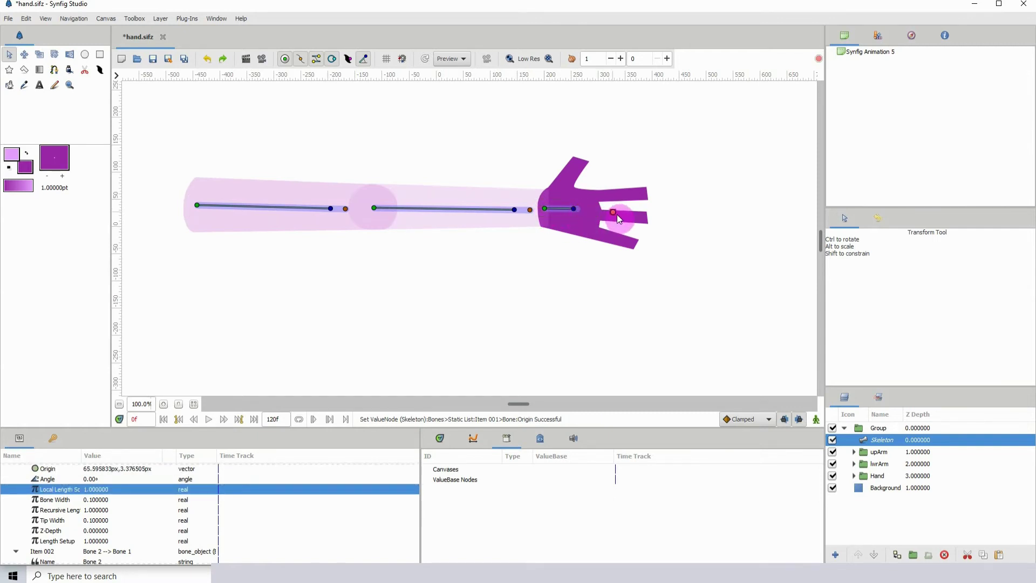
left_click_drag(619, 211, 604, 210)
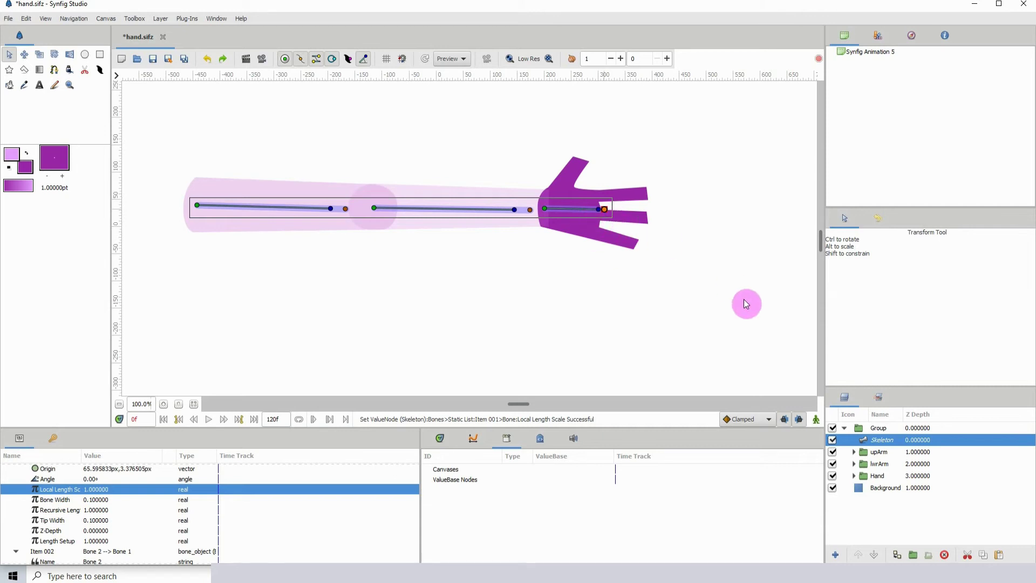
Move the Hand layer's origin right of the hand, then select Hand together with Skeleton.
left_click(878, 476)
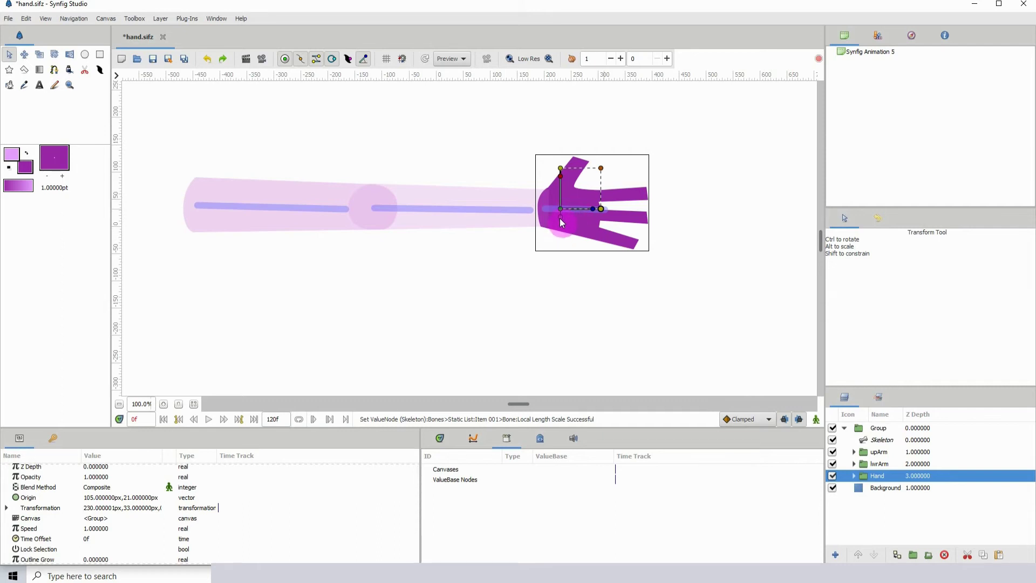
left_click_drag(558, 218, 716, 192)
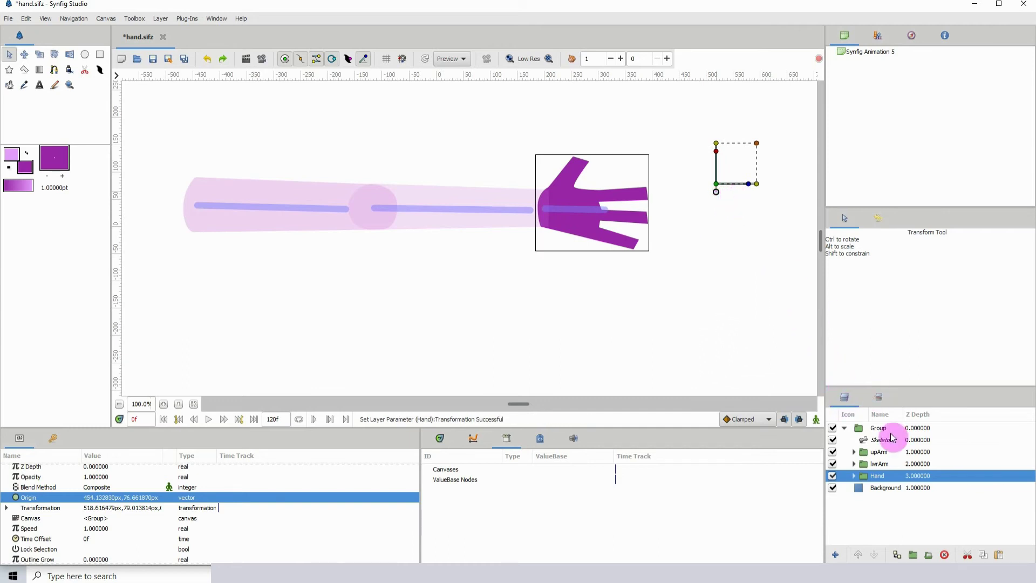
left_click(879, 464)
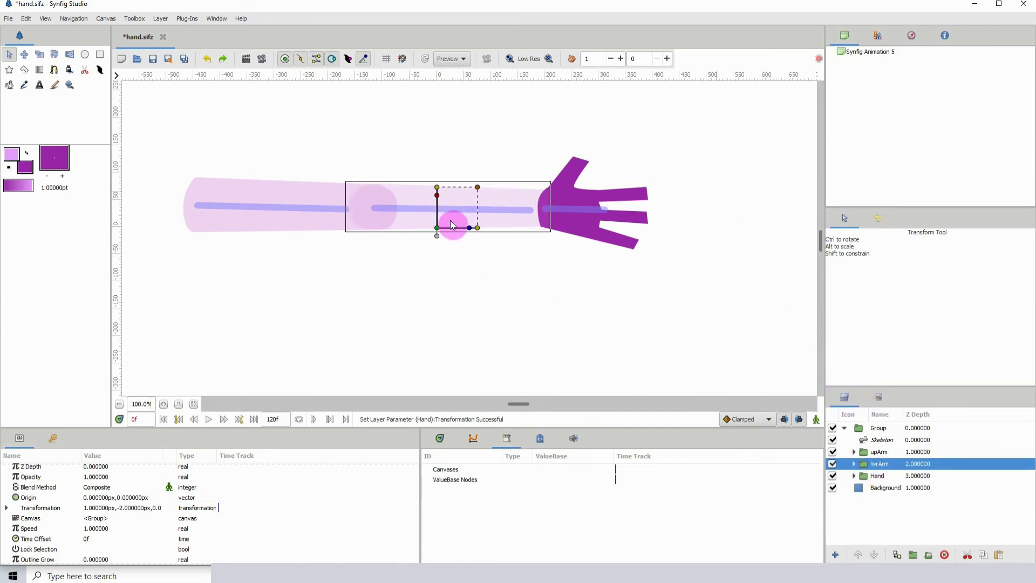
left_click(875, 475)
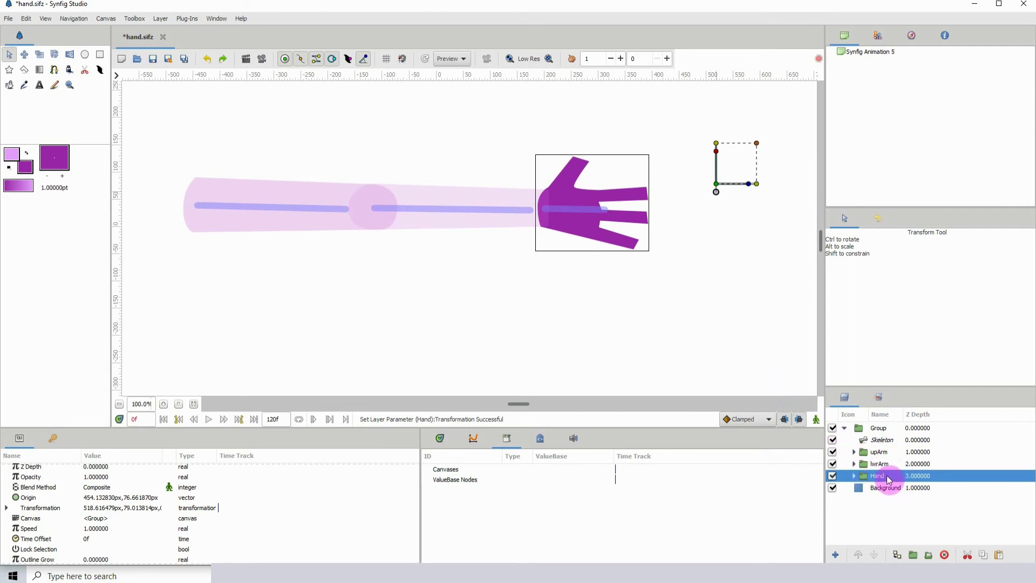
left_click(915, 442, "ctrl")
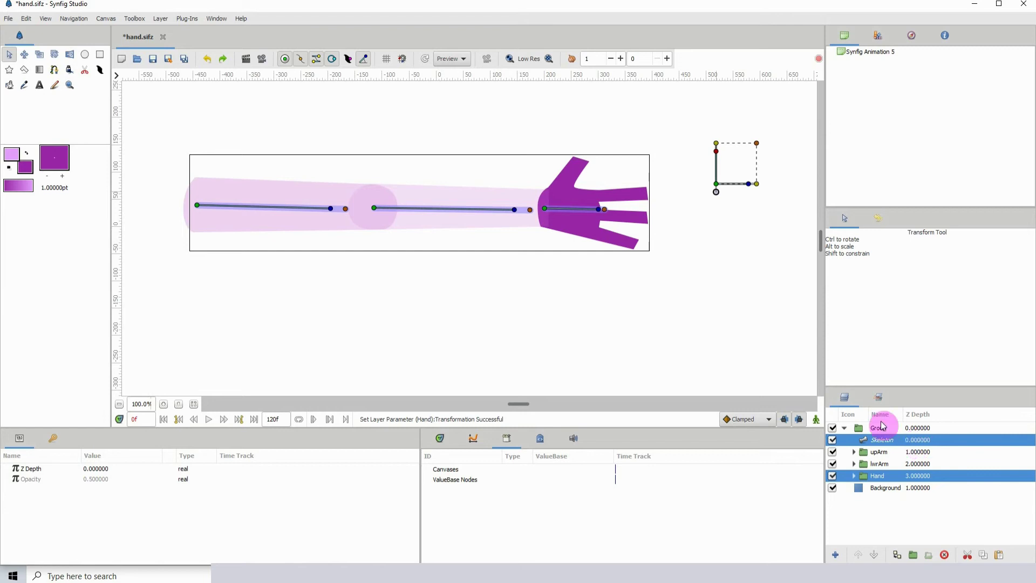
Link the Hand layer's transformation handle to the hand bone.
left_click(716, 185)
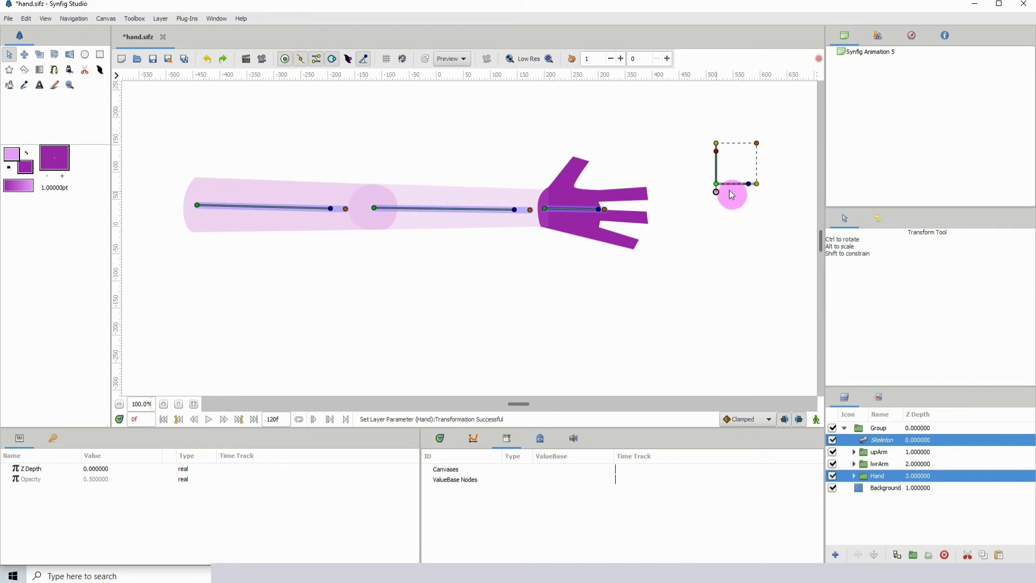
right_click(544, 211)
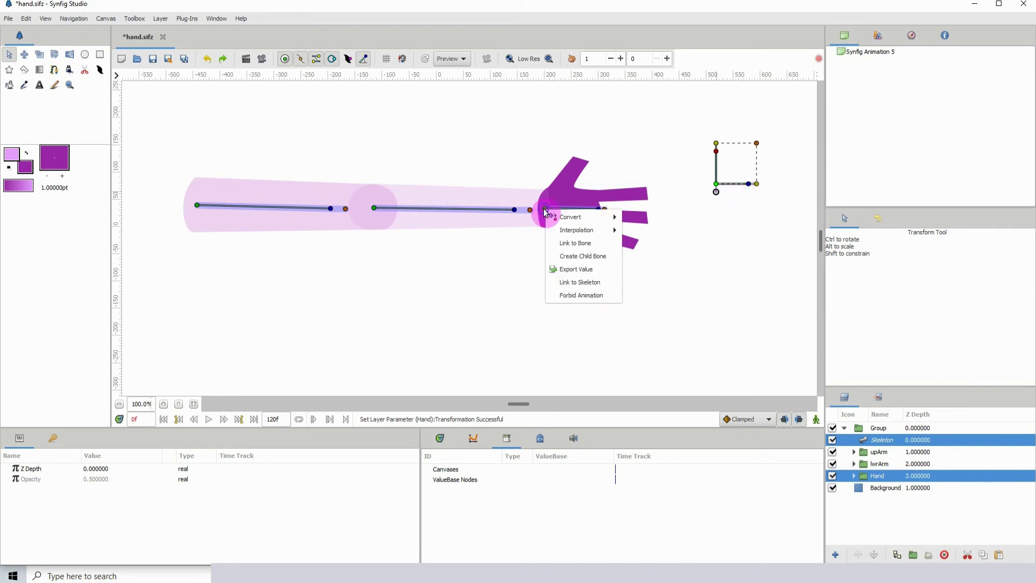
left_click(575, 243)
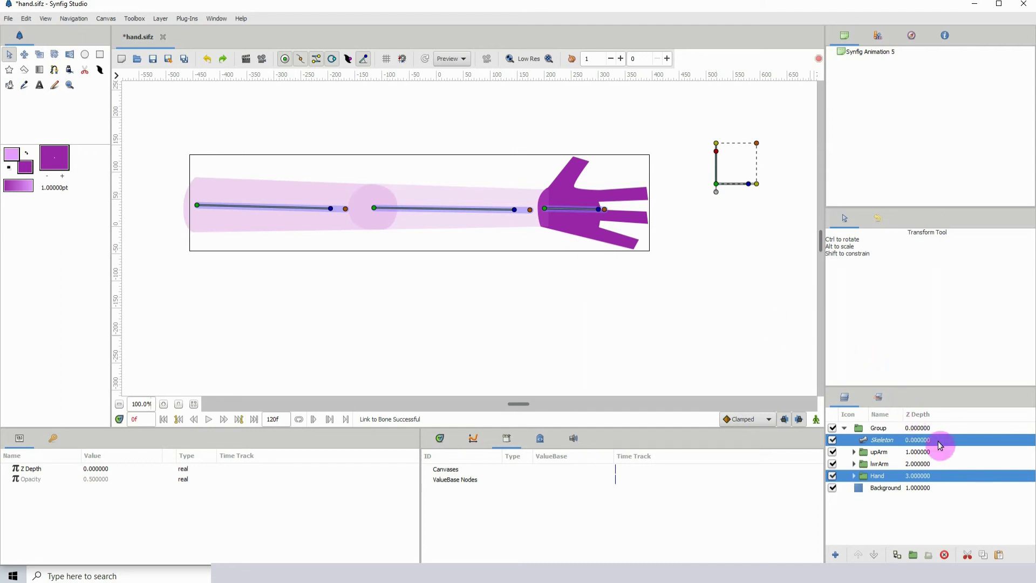
Test the link by pulling the hand bone down, then undo the three hand transformations.
left_click(929, 454)
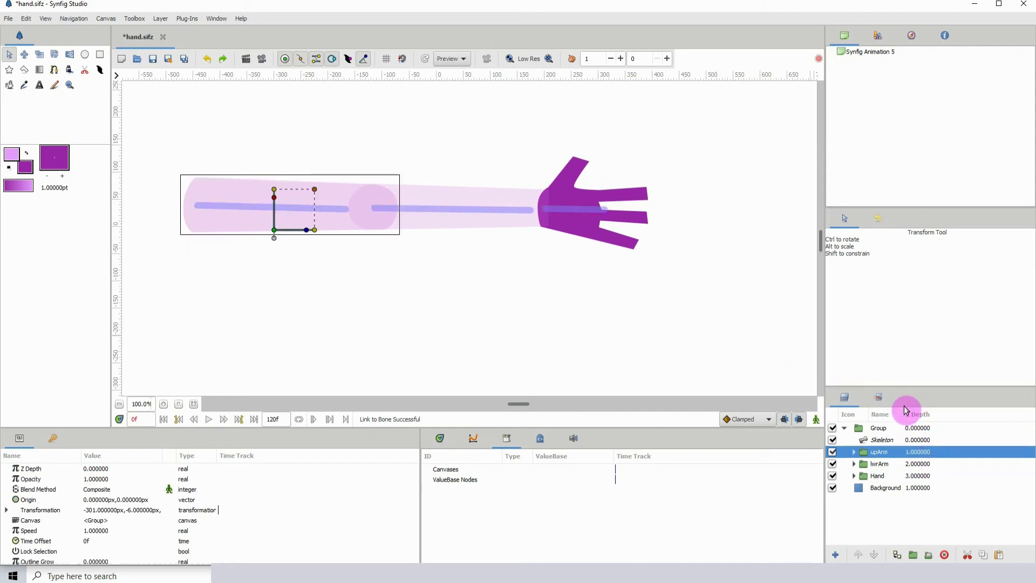
left_click(880, 439)
left_click_drag(544, 208, 632, 232)
left_click(628, 270)
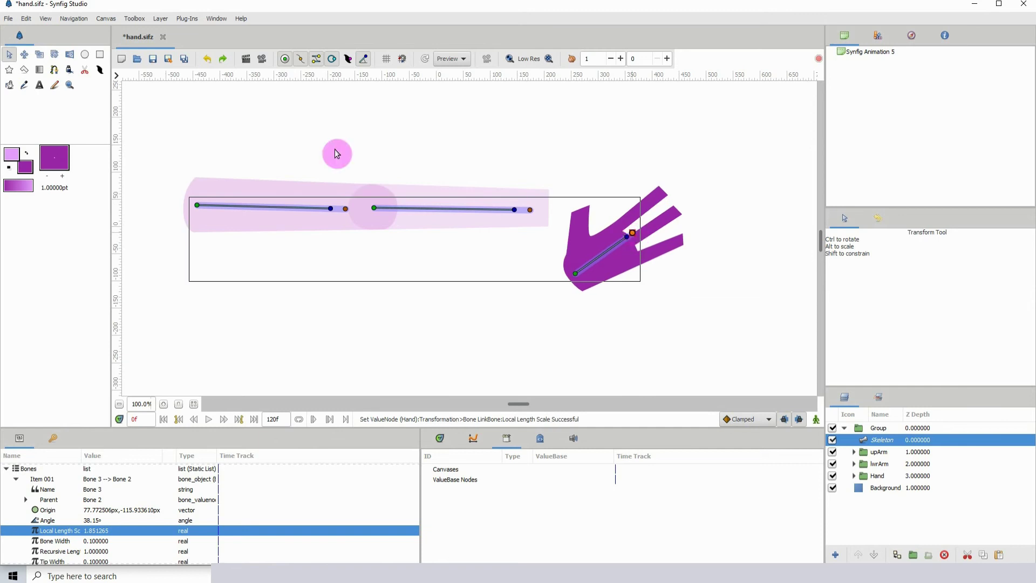
left_click(211, 63)
left_click(211, 63)
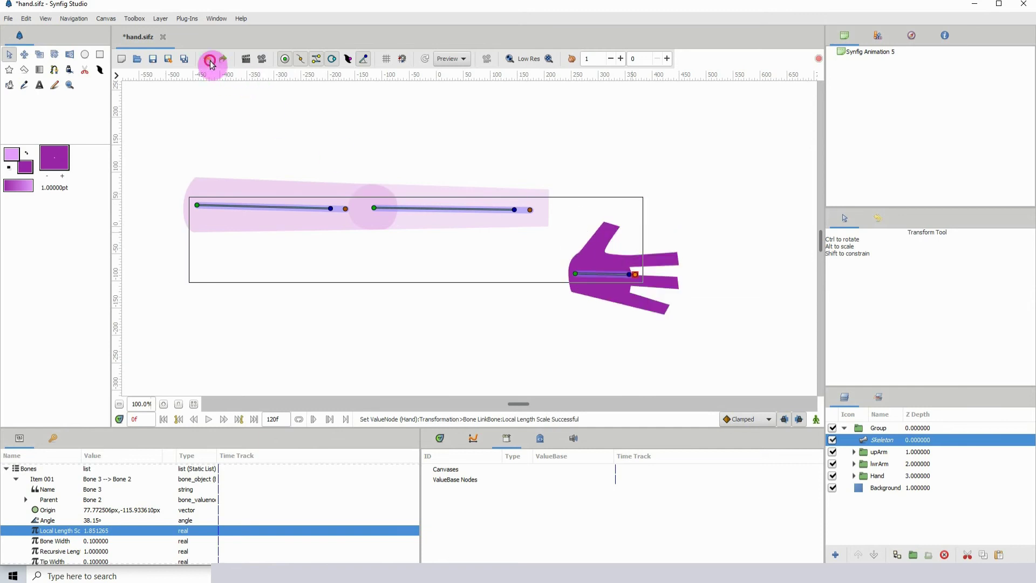
left_click(211, 62)
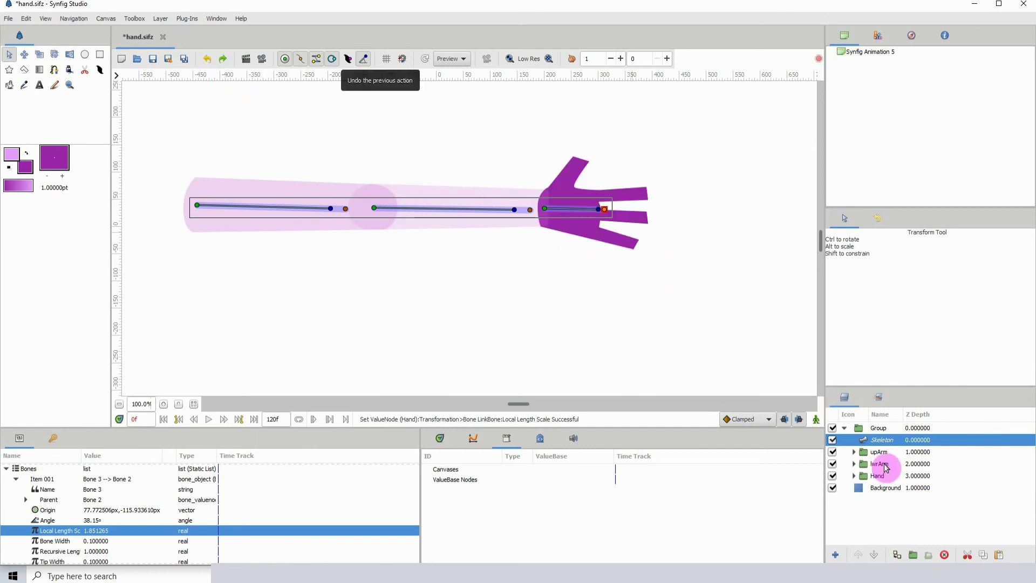
left_click(885, 467)
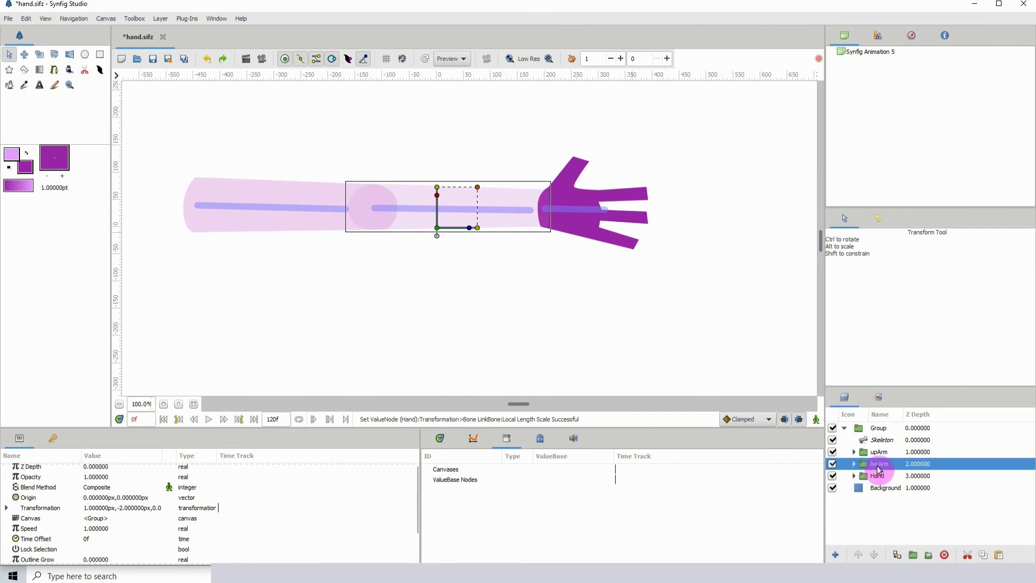
Link lwrArm to the lower-arm bone, test it with a drag, and undo the test.
left_click(915, 441, "ctrl")
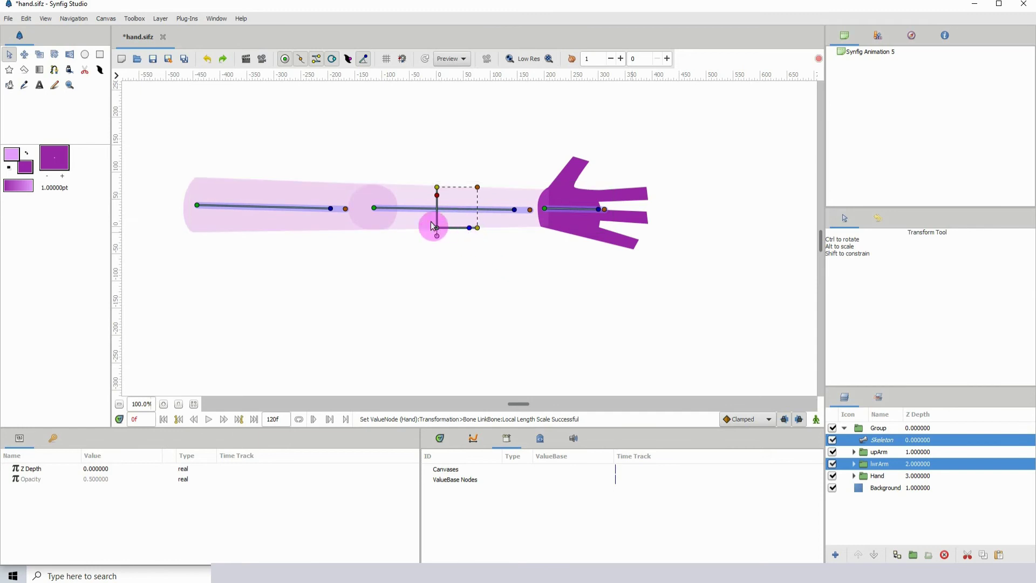
right_click(373, 208)
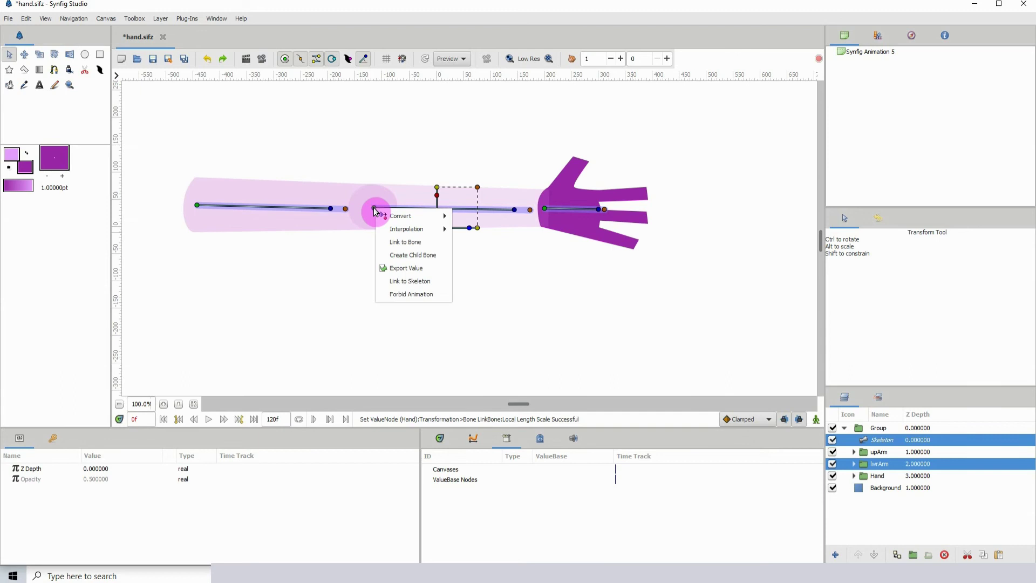
left_click(402, 242)
left_click(374, 209)
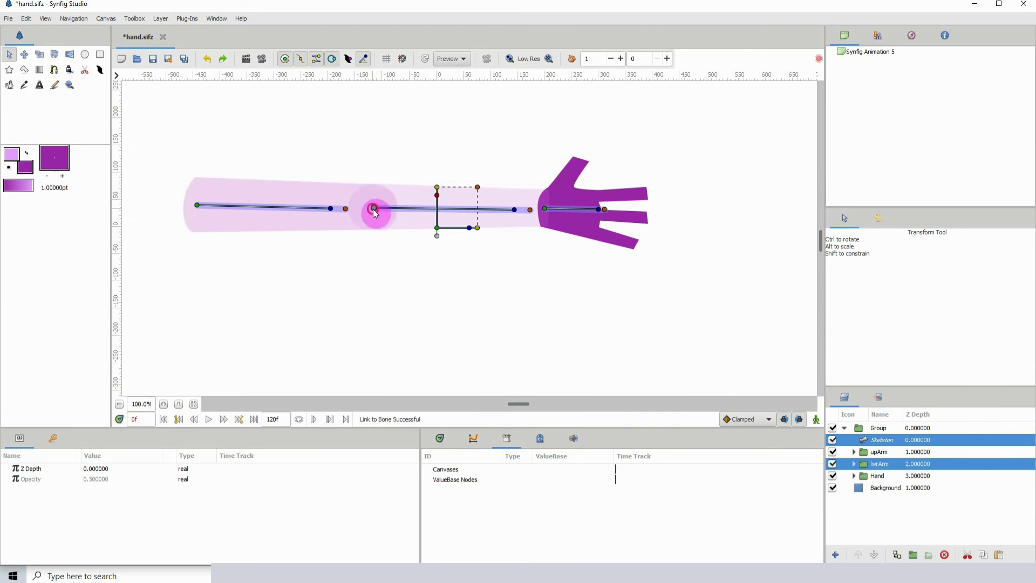
left_click_drag(390, 292, 391, 293)
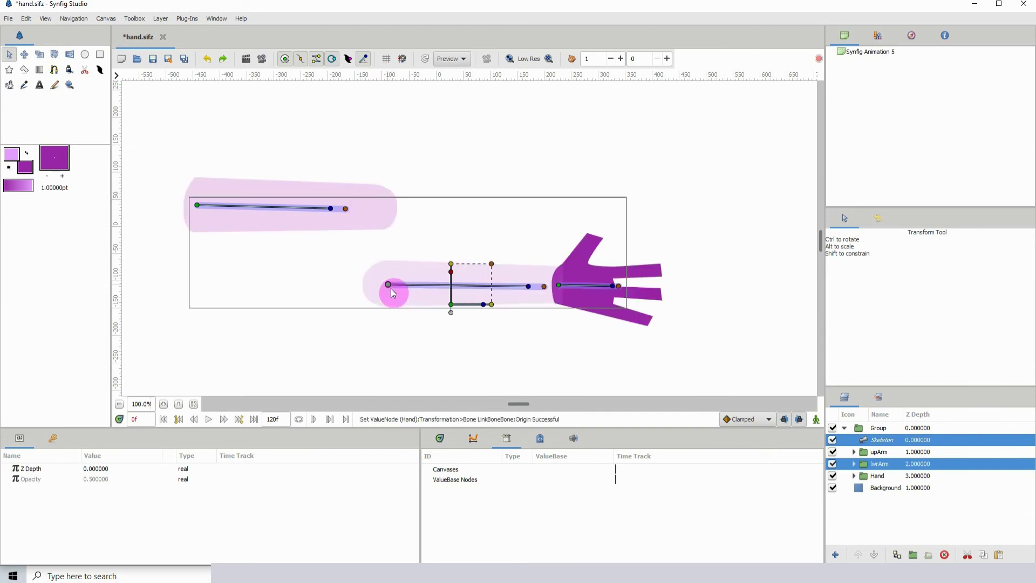
key("ctrl+z")
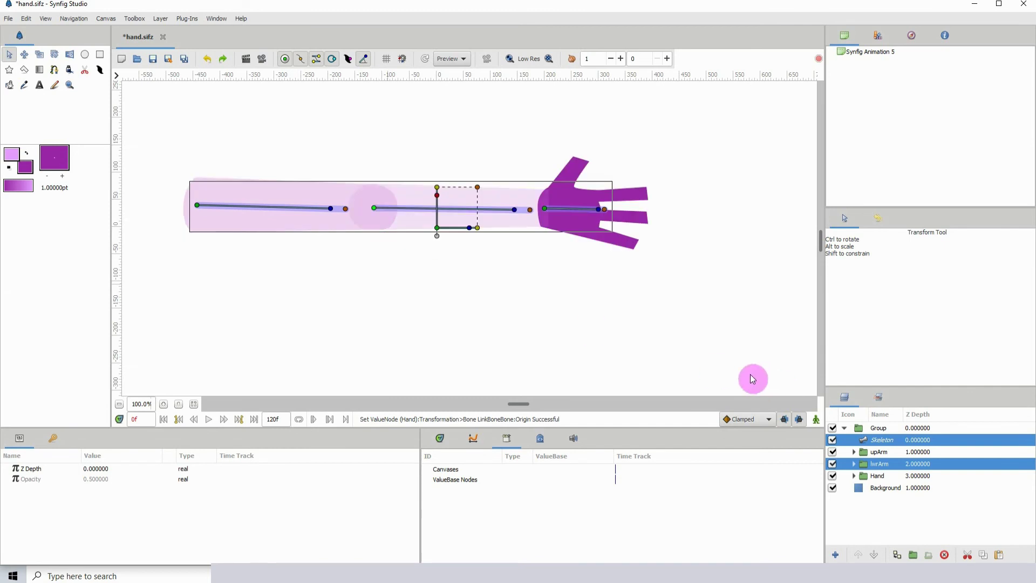
Link upArm to the upper-arm bone, test by shifting the arm down, then undo the shift.
left_click(888, 453)
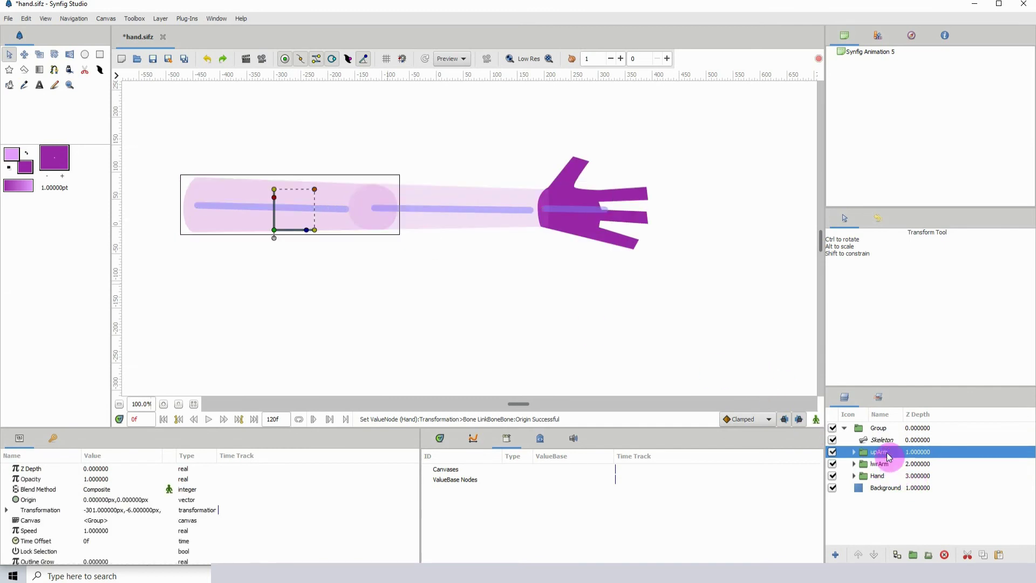
left_click(920, 439, "ctrl")
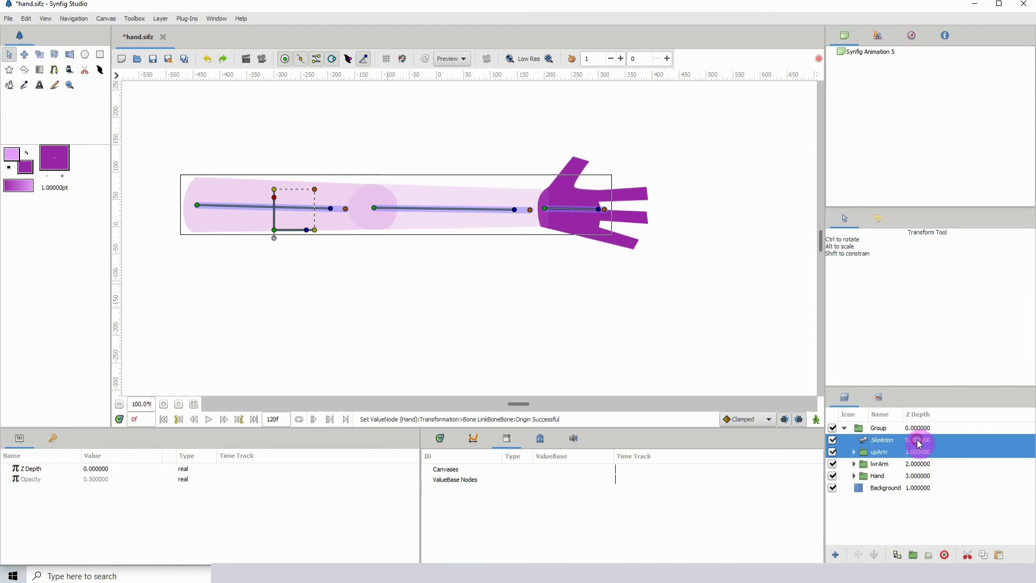
left_click(274, 231)
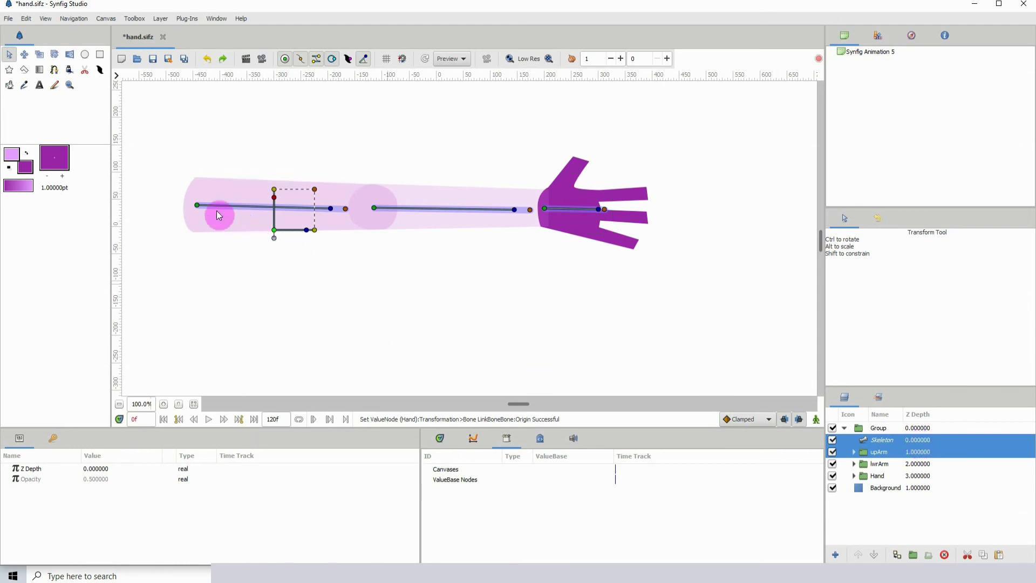
right_click(197, 206)
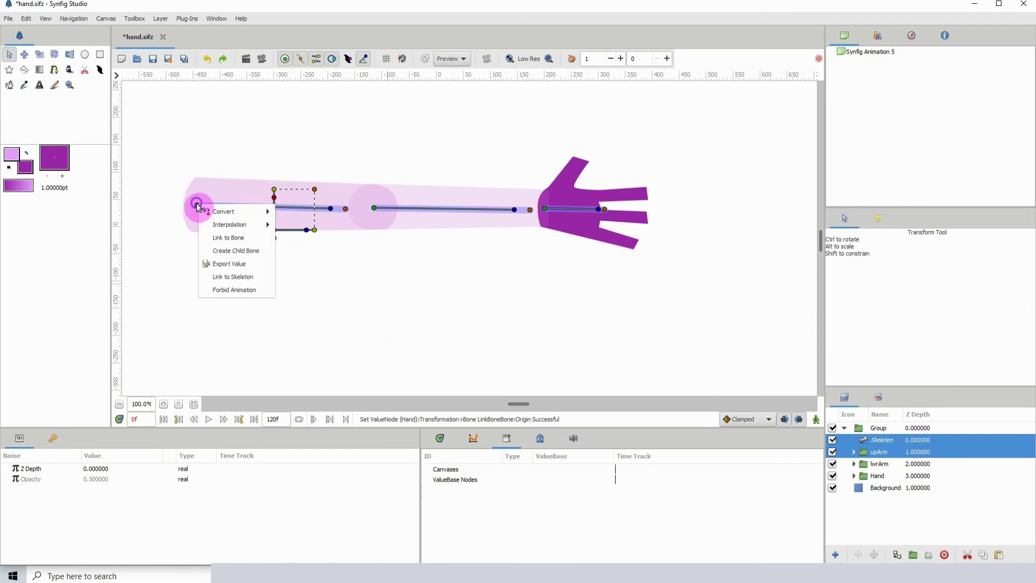
left_click(229, 240)
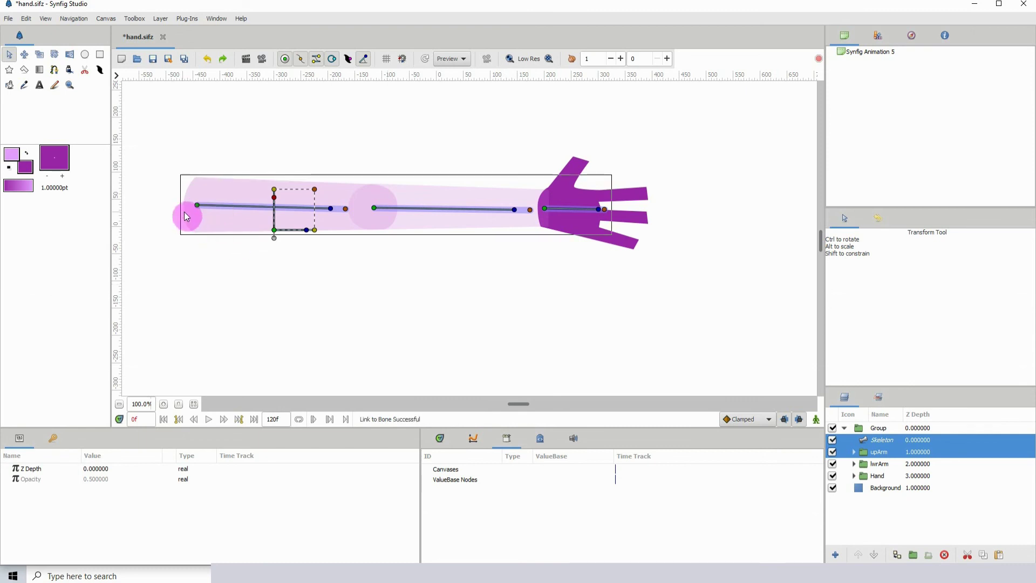
left_click_drag(198, 205, 198, 277)
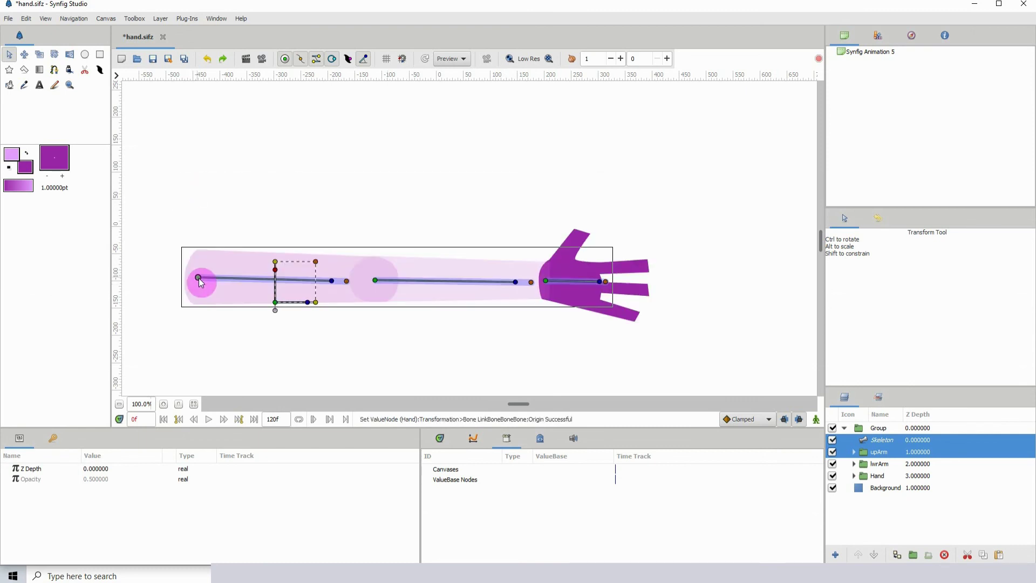
key("ctrl+z")
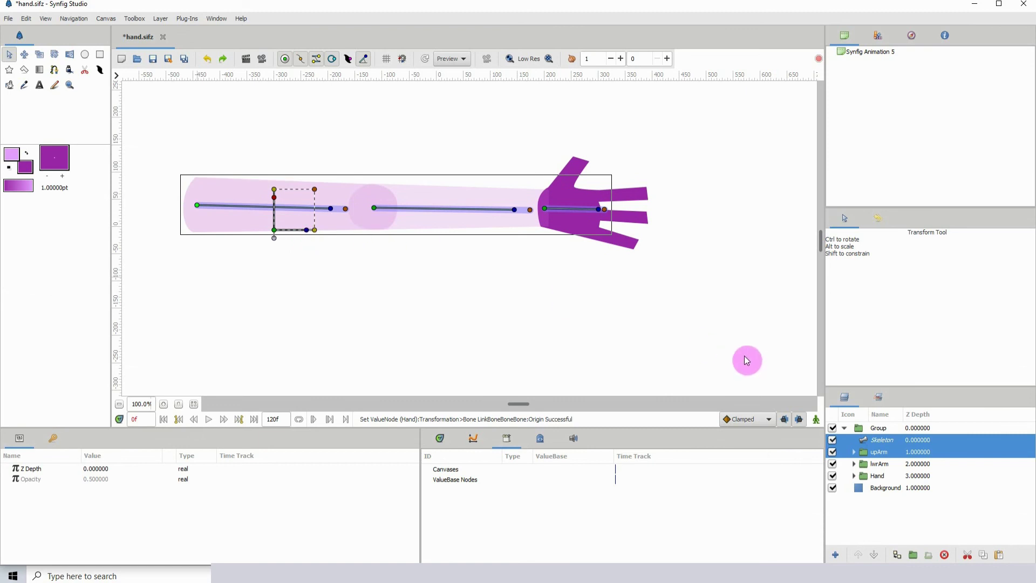
left_click(878, 427)
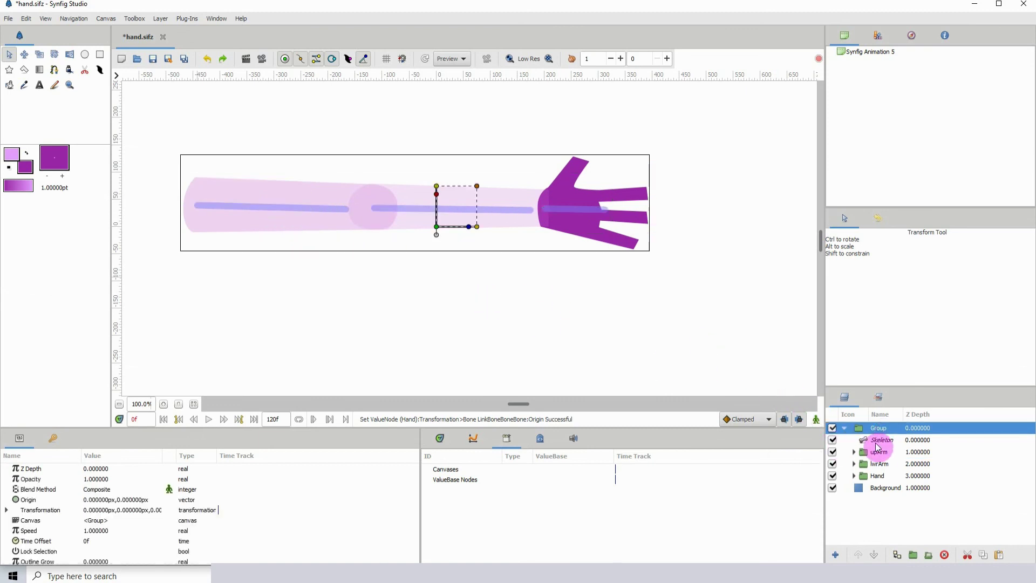
On the Skeleton layer, rotate the upper-arm bone down, the forearm bone up and the hand bone level.
left_click(881, 440)
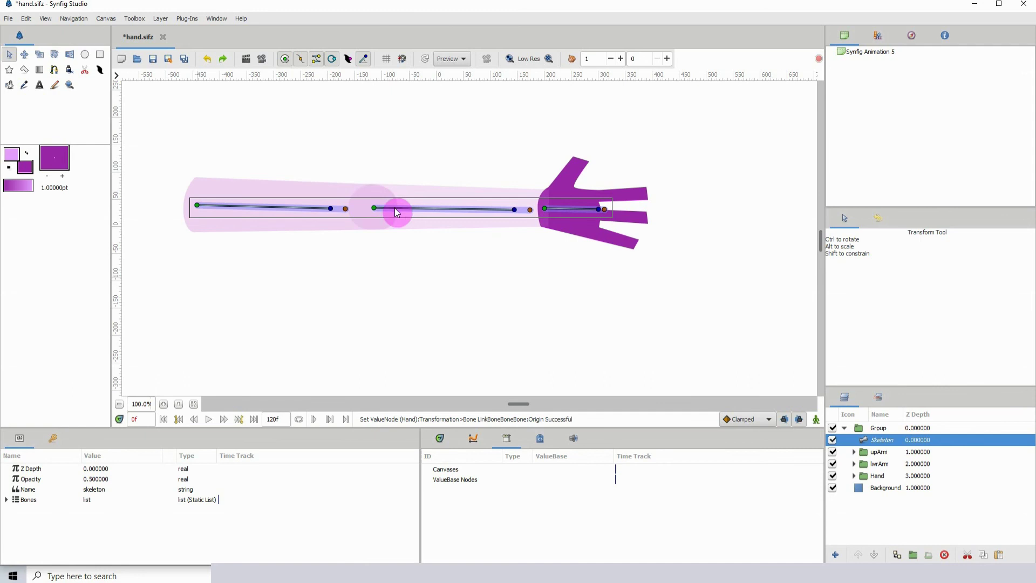
left_click_drag(516, 211, 515, 257)
left_click_drag(590, 278, 593, 235)
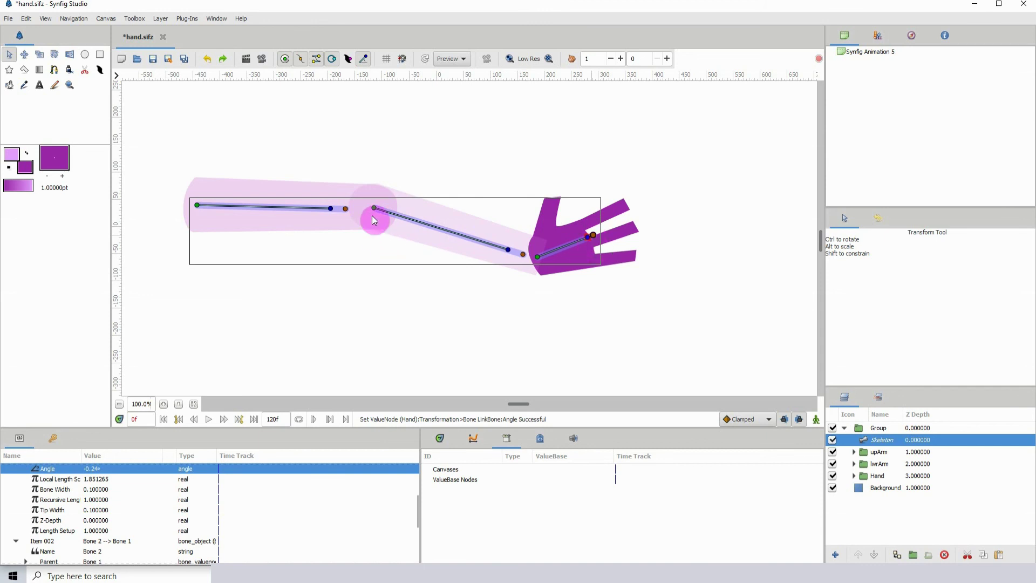
left_click_drag(509, 249, 492, 177)
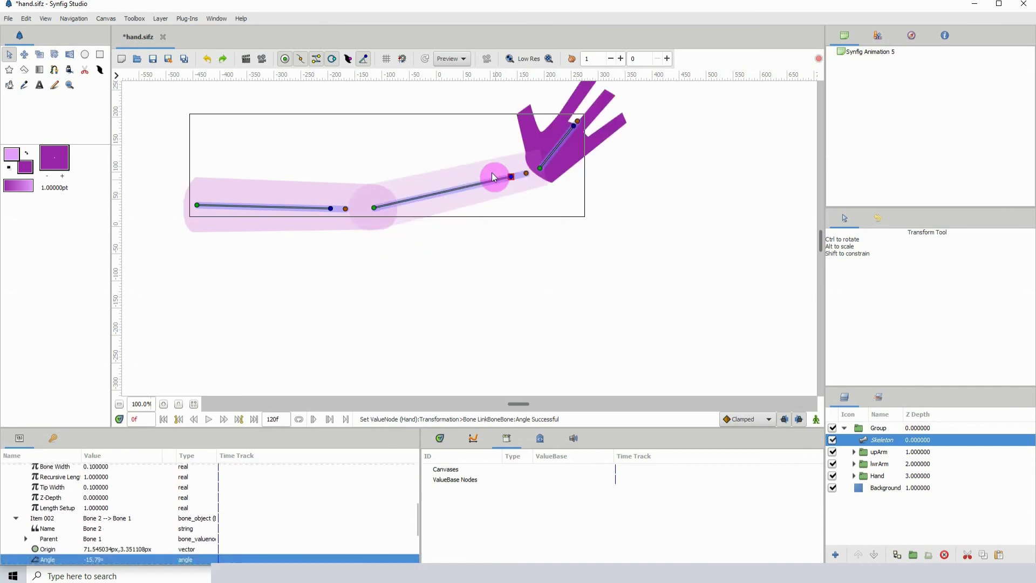
left_click_drag(330, 209, 300, 257)
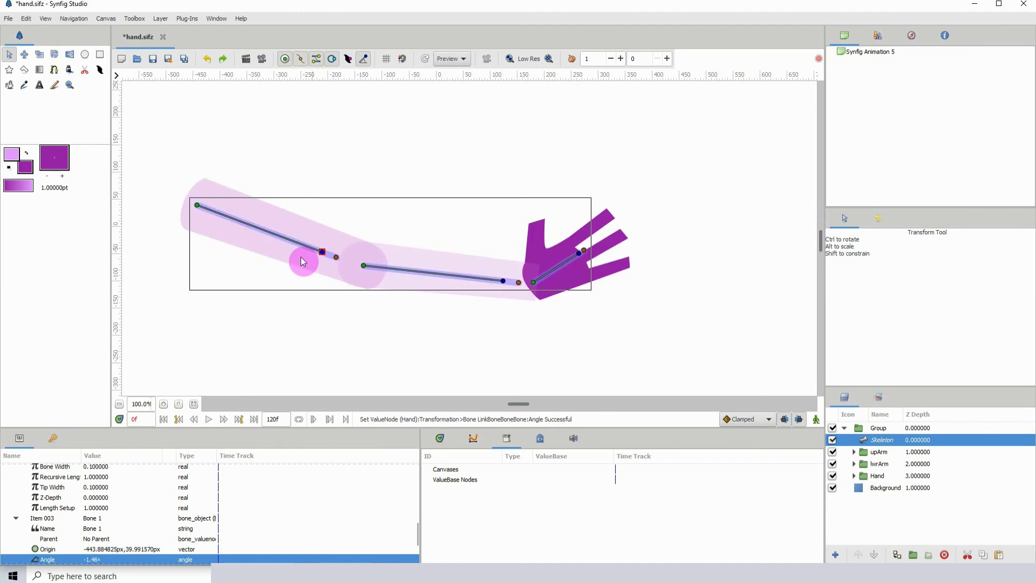
left_click_drag(504, 281, 497, 224)
left_click_drag(557, 176, 572, 225)
left_click(497, 267)
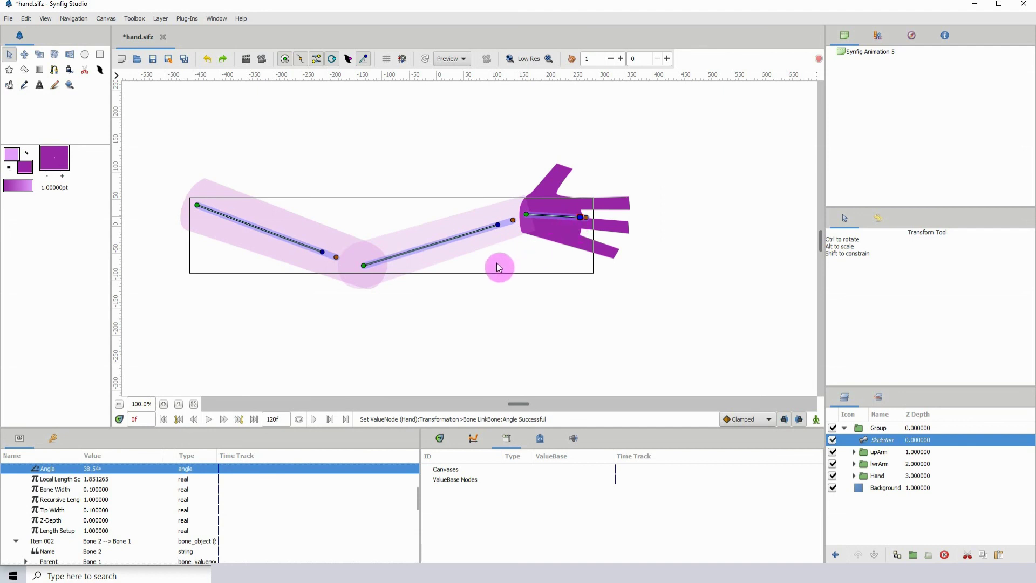